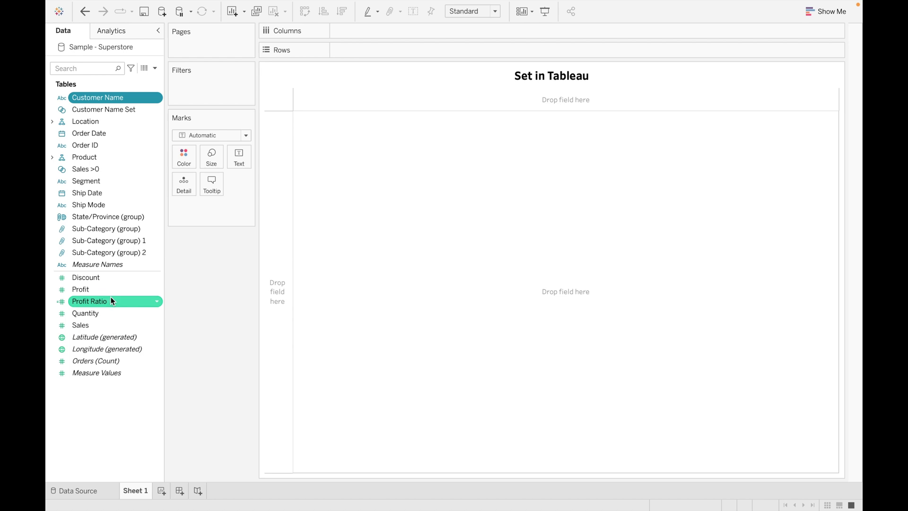
# Step: Start creating a set from the Customer Name field and name it "Customer set"
pyautogui.click(155, 98)
pyautogui.moveTo(186, 170)
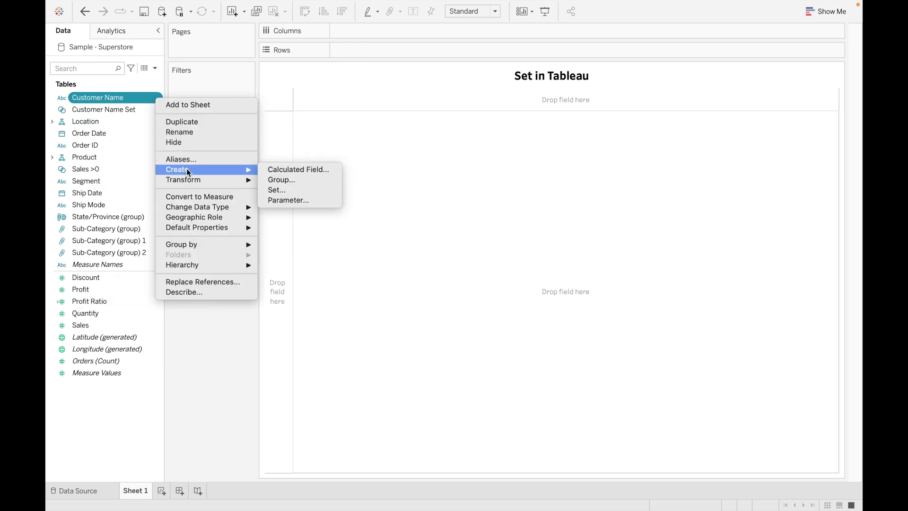
pyautogui.click(277, 189)
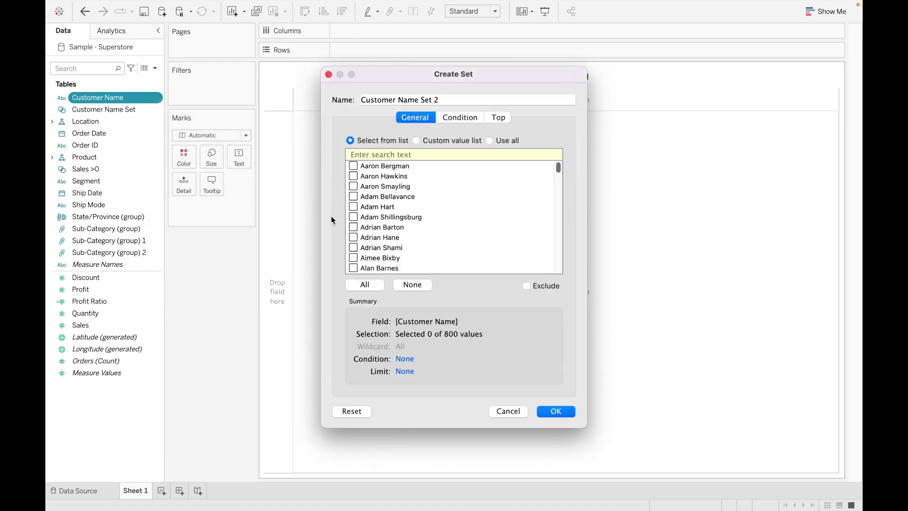
pyautogui.click(448, 97)
pyautogui.press('BackSpace')
pyautogui.press('BackSpace')
pyautogui.press('BackSpace')
pyautogui.press('BackSpace')
pyautogui.press('BackSpace')
pyautogui.press('BackSpace')
pyautogui.press('BackSpace')
pyautogui.press('BackSpace')
pyautogui.press('BackSpace')
pyautogui.press('BackSpace')
pyautogui.press('BackSpace')
pyautogui.press('BackSpace')
pyautogui.press('BackSpace')
pyautogui.press('BackSpace')
pyautogui.press('BackSpace')
pyautogui.press('BackSpace')
pyautogui.press('BackSpace')
pyautogui.press('BackSpace')
pyautogui.press('BackSpace')
pyautogui.write('Cust')
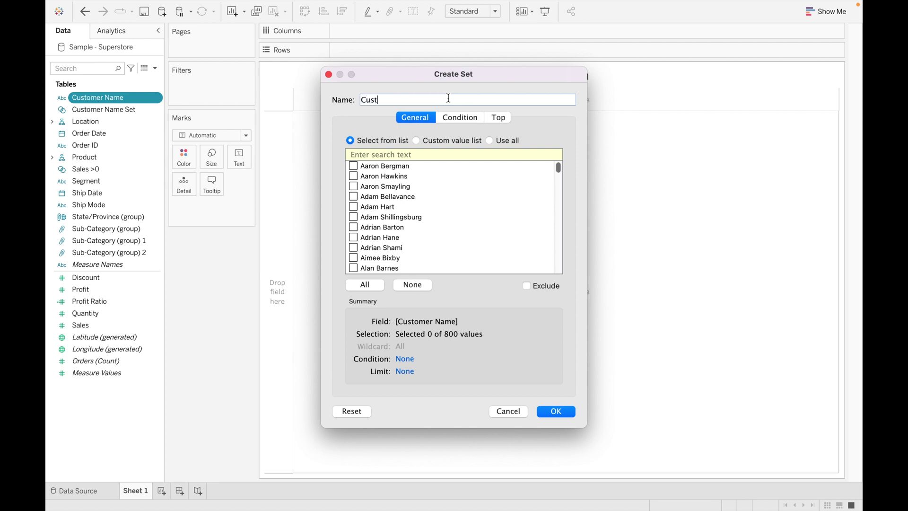
pyautogui.write('omer set')
# Step: Try selecting all customers for the set, and the first two alone with the Exclude option
pyautogui.click(365, 285)
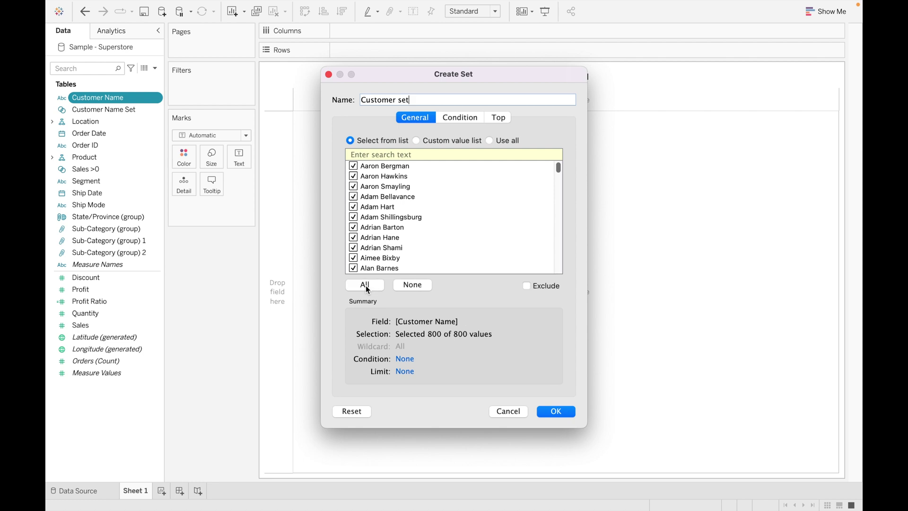
pyautogui.click(410, 284)
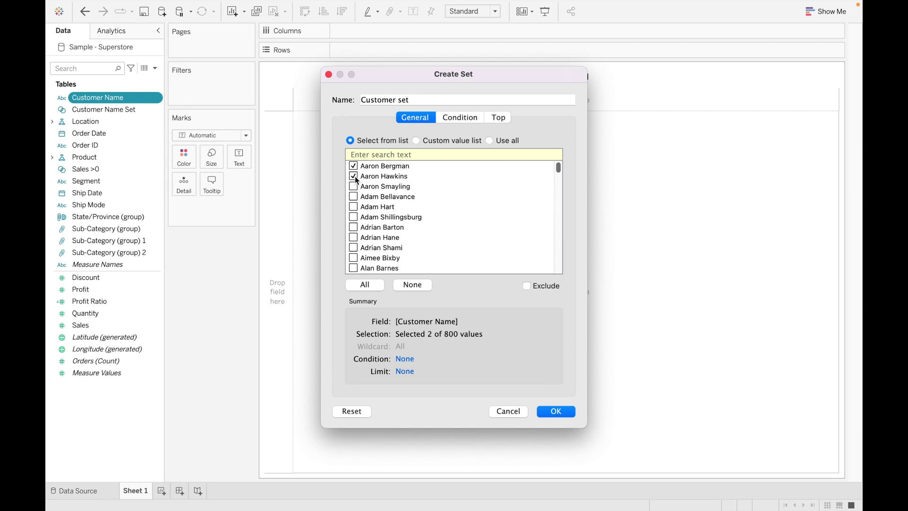
pyautogui.click(527, 286)
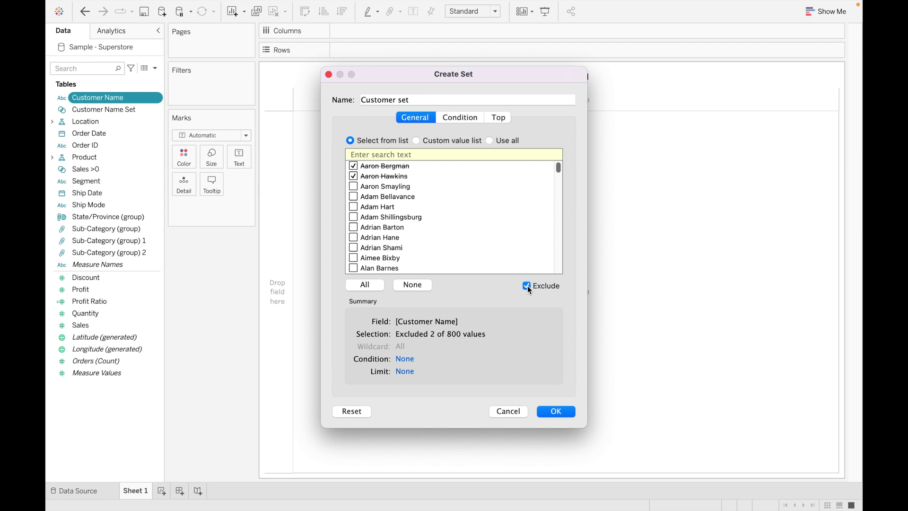
pyautogui.click(526, 286)
# Step: Switch the set to a custom value list and add all five customers that match a name search
pyautogui.click(435, 140)
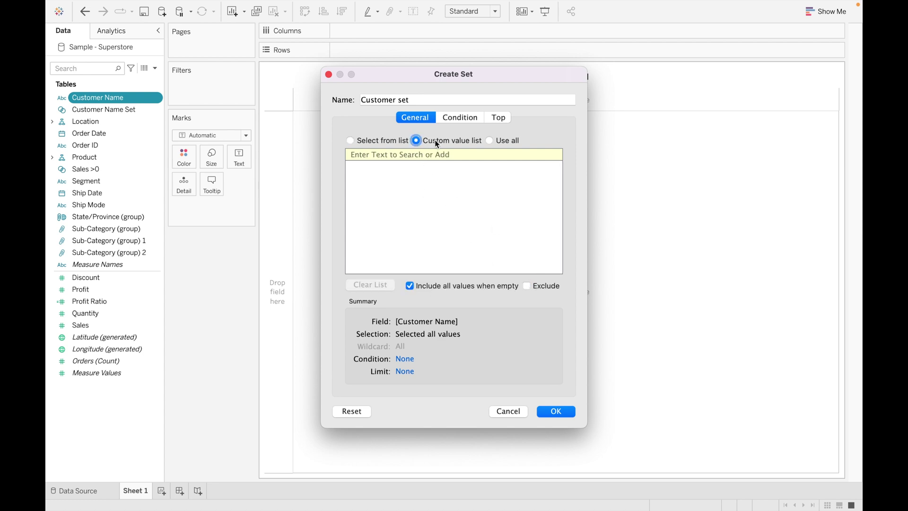
pyautogui.click(429, 155)
pyautogui.write('adam')
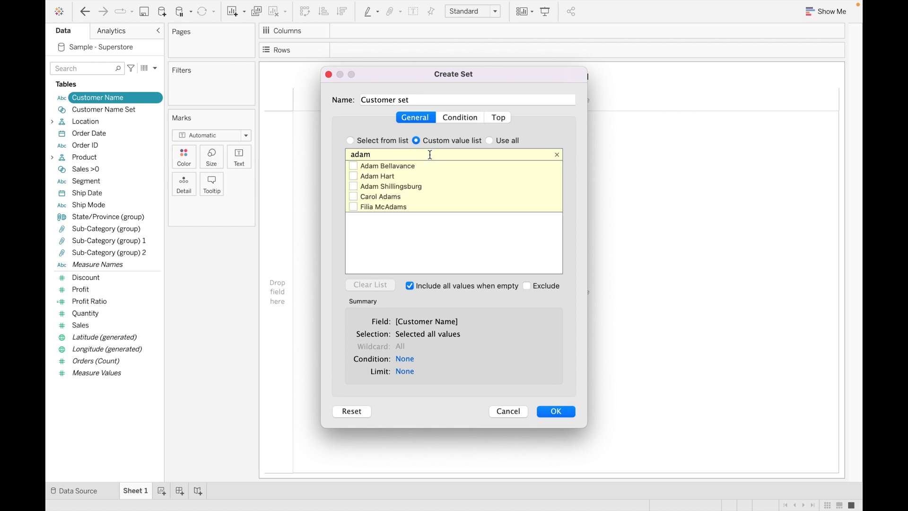
pyautogui.click(353, 166)
pyautogui.click(353, 176)
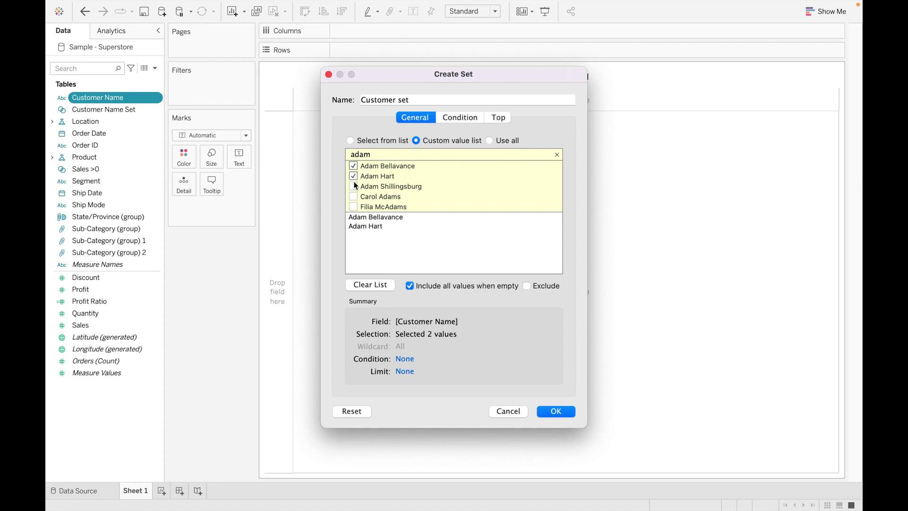
pyautogui.click(354, 186)
pyautogui.click(354, 197)
pyautogui.click(354, 207)
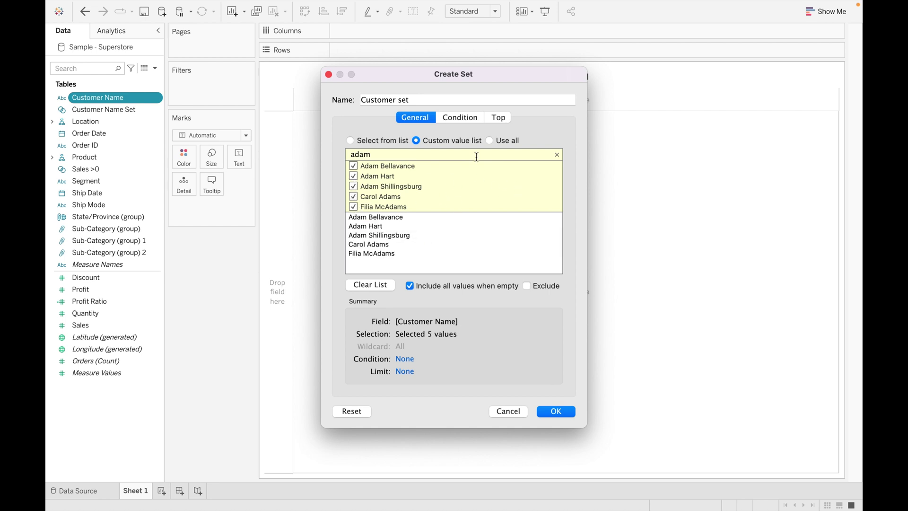
# Step: Clear the custom value list and have the set use all customers
pyautogui.click(557, 155)
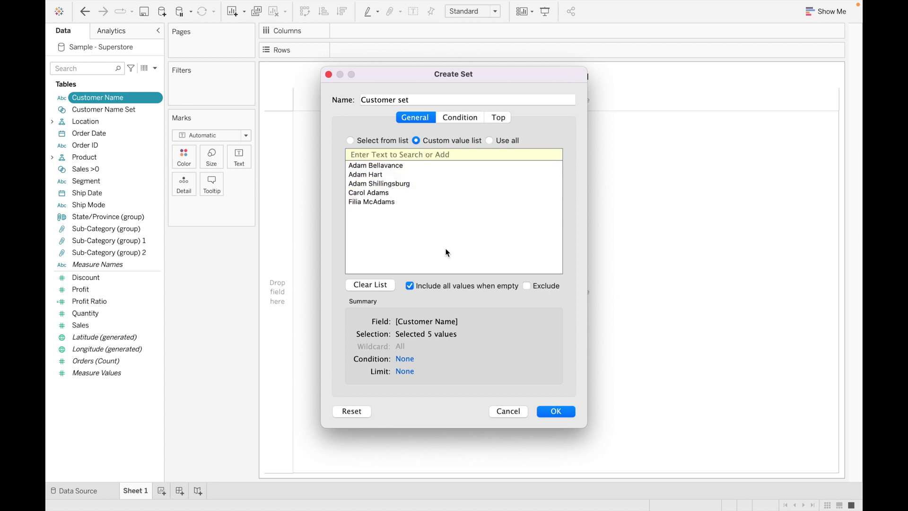
pyautogui.click(371, 284)
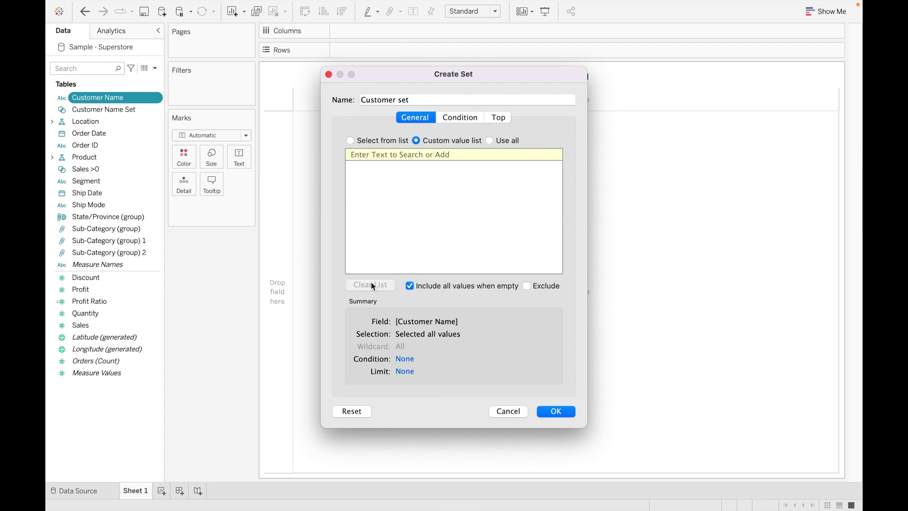
pyautogui.click(489, 140)
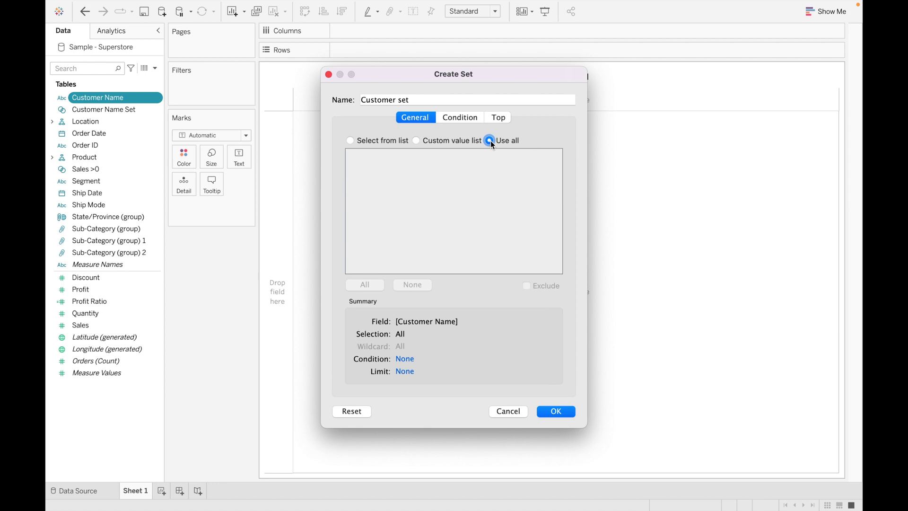
# Step: Try a by-field condition of Category Count = 1 with its value range loaded, and return the condition to None
pyautogui.click(461, 118)
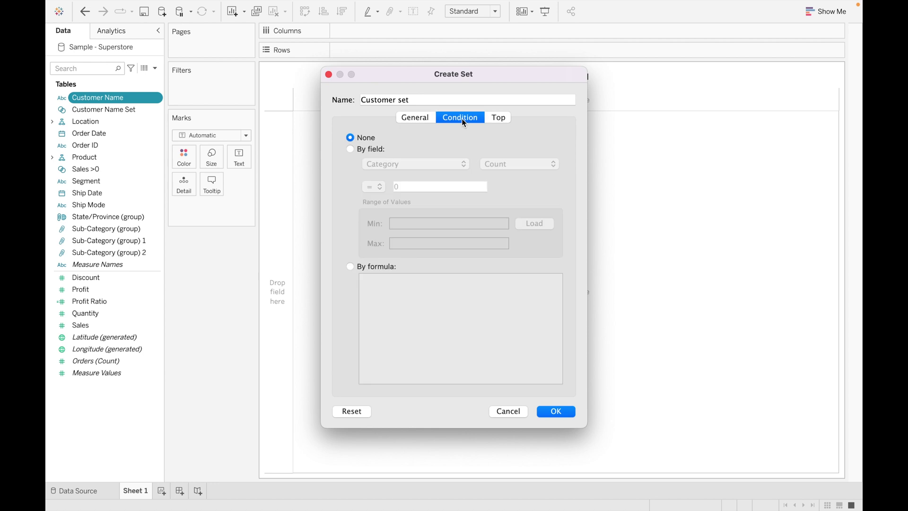
pyautogui.click(350, 148)
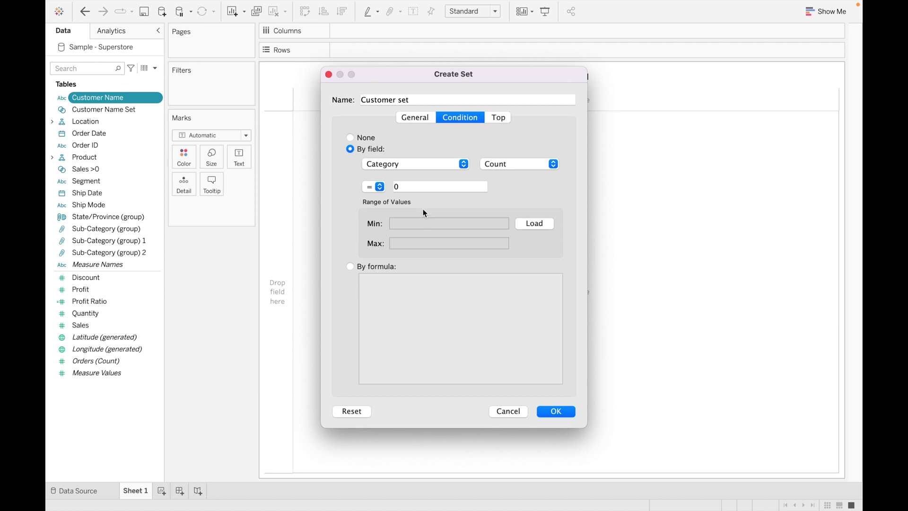
pyautogui.click(412, 187)
pyautogui.press('BackSpace')
pyautogui.write('1')
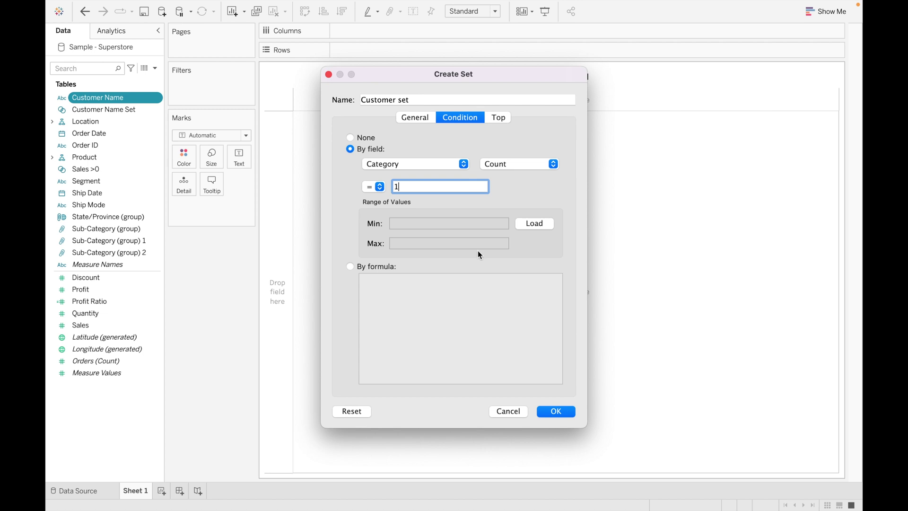
pyautogui.click(541, 223)
pyautogui.click(352, 266)
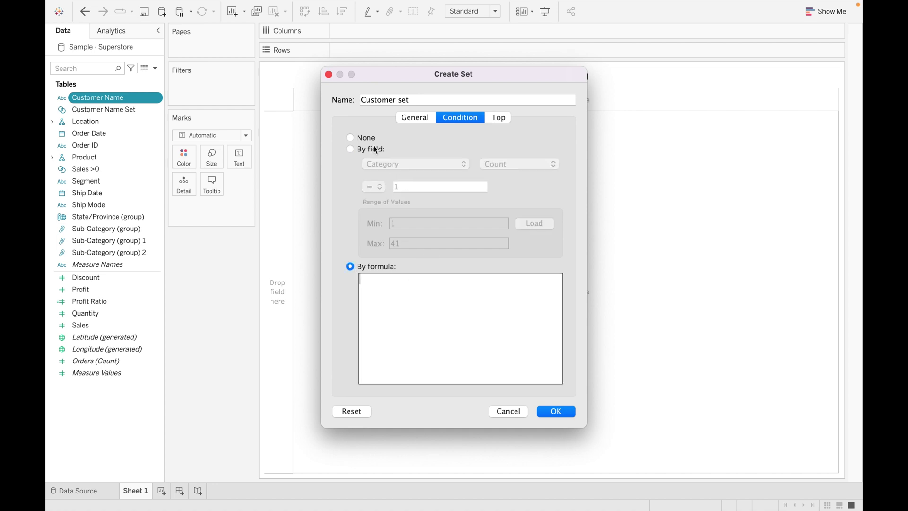
pyautogui.click(357, 137)
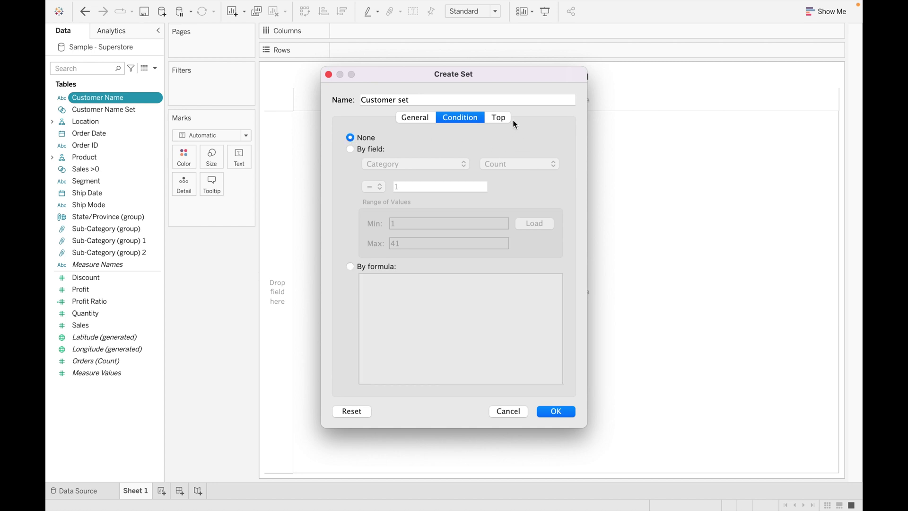
# Step: Limit the set by field to the top 5 customers by Sum of Sales
pyautogui.click(500, 118)
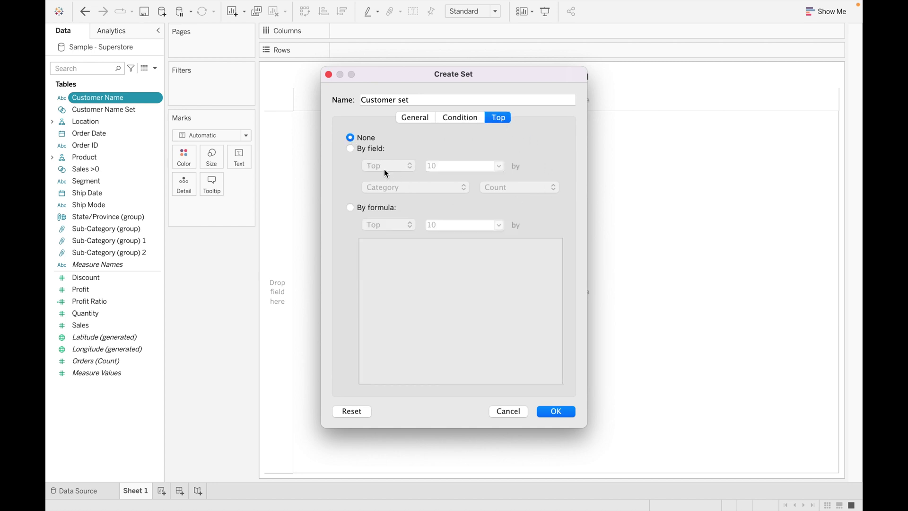
pyautogui.click(353, 148)
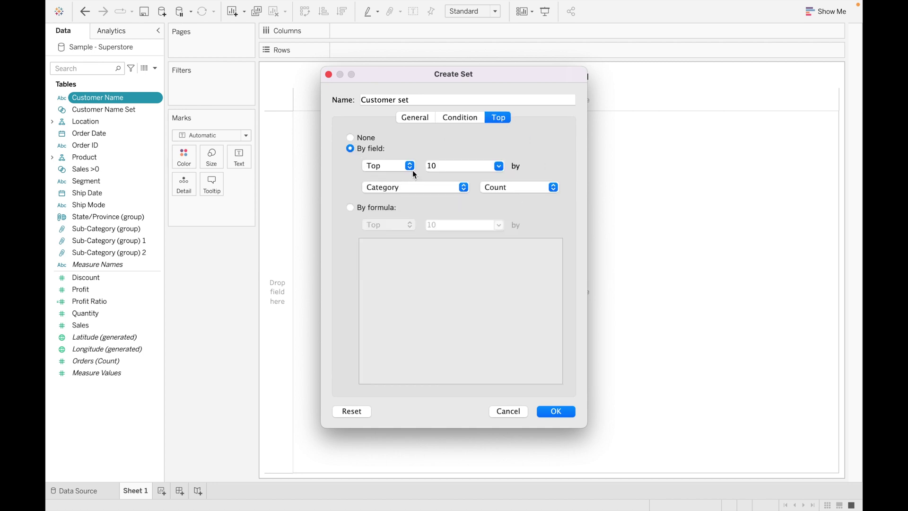
pyautogui.click(411, 168)
pyautogui.click(411, 169)
pyautogui.click(450, 169)
pyautogui.press('BackSpace')
pyautogui.press('BackSpace')
pyautogui.write('5')
pyautogui.click(461, 192)
pyautogui.write('sale')
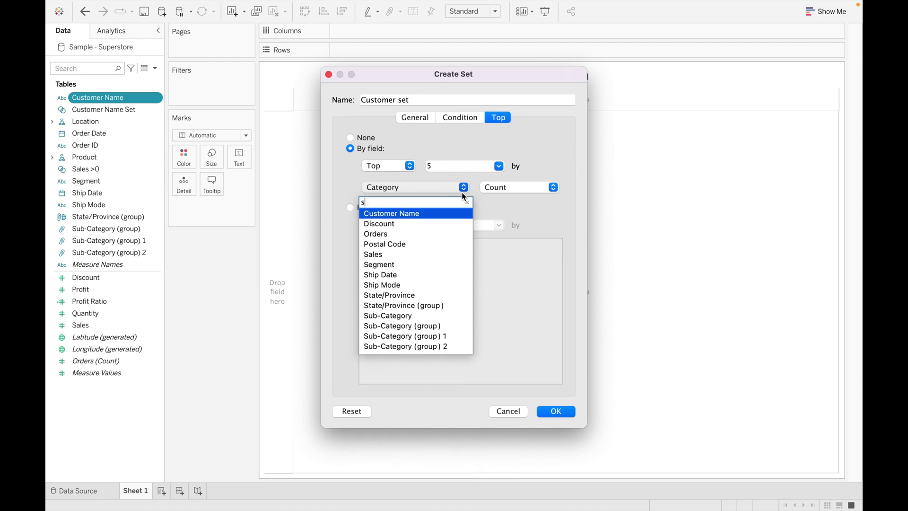
pyautogui.click(455, 213)
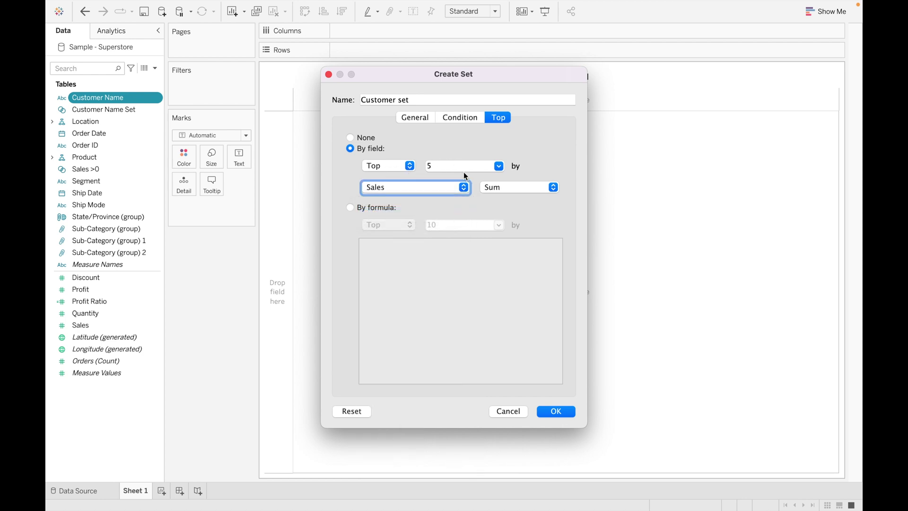
pyautogui.click(555, 190)
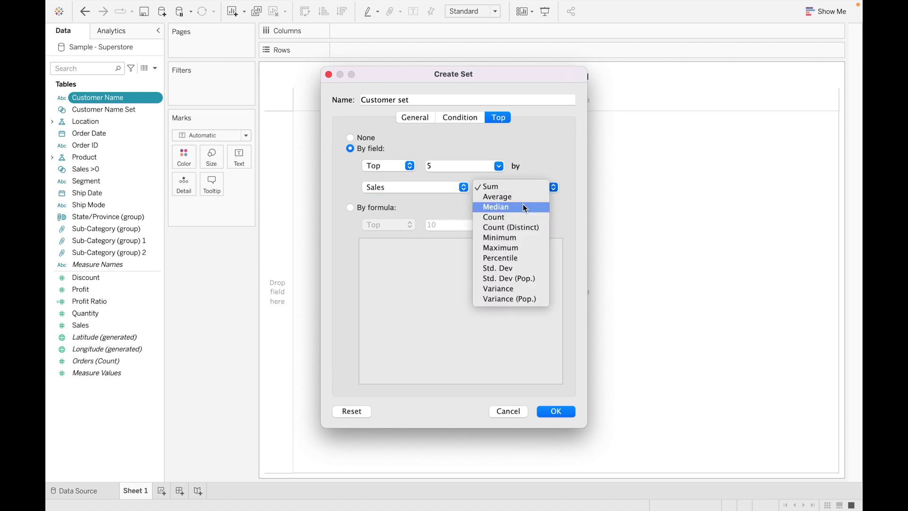
pyautogui.click(557, 190)
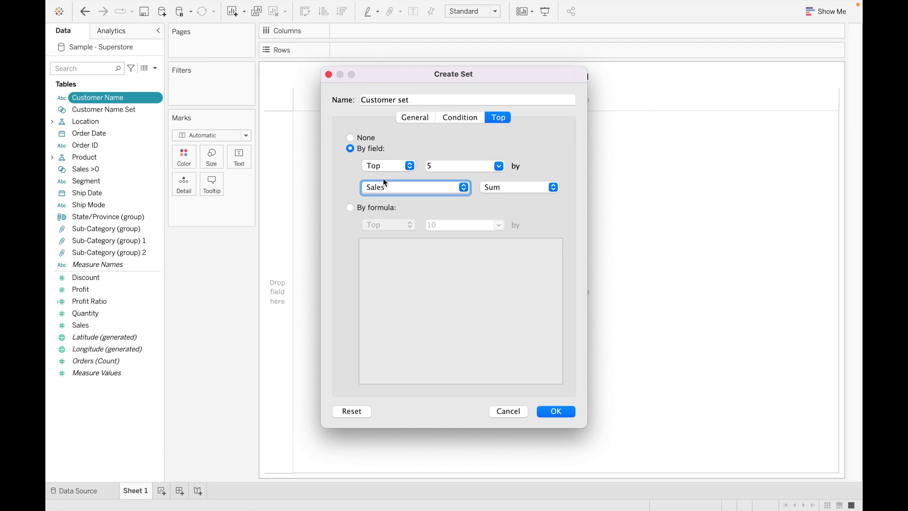
# Step: Try a bottom 5 limit and the by-formula option, and restore the by-field limit to Top
pyautogui.click(408, 167)
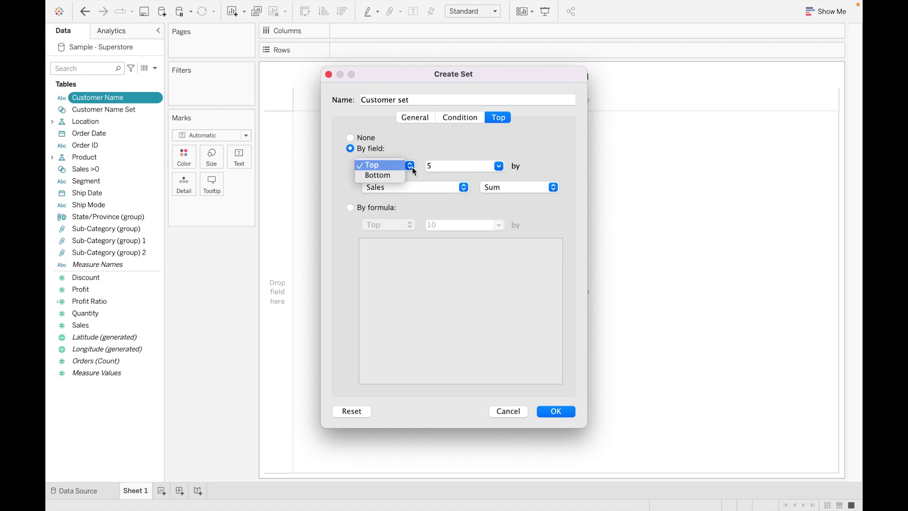
pyautogui.click(390, 177)
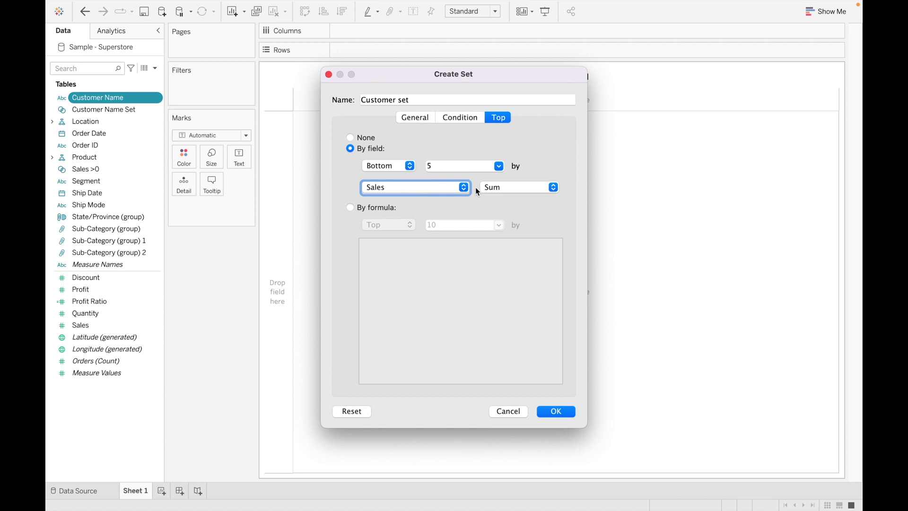
pyautogui.click(350, 208)
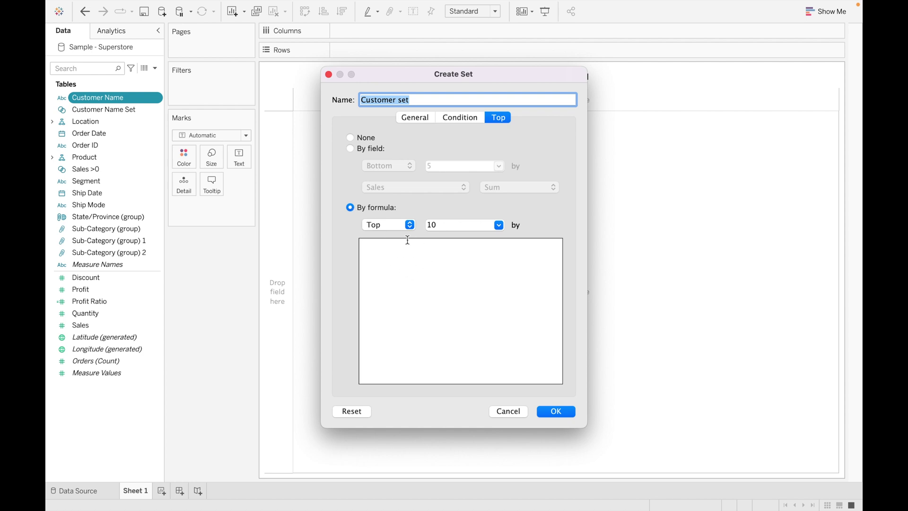
pyautogui.click(401, 255)
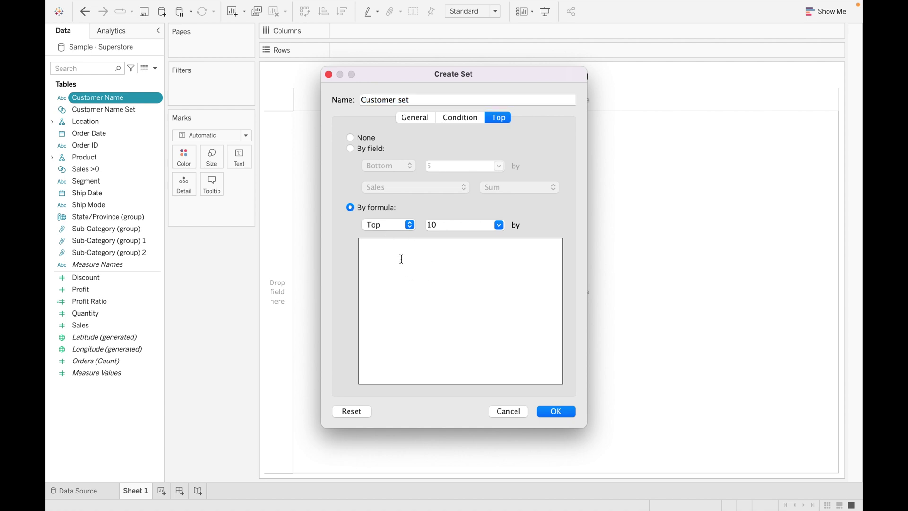
pyautogui.click(351, 149)
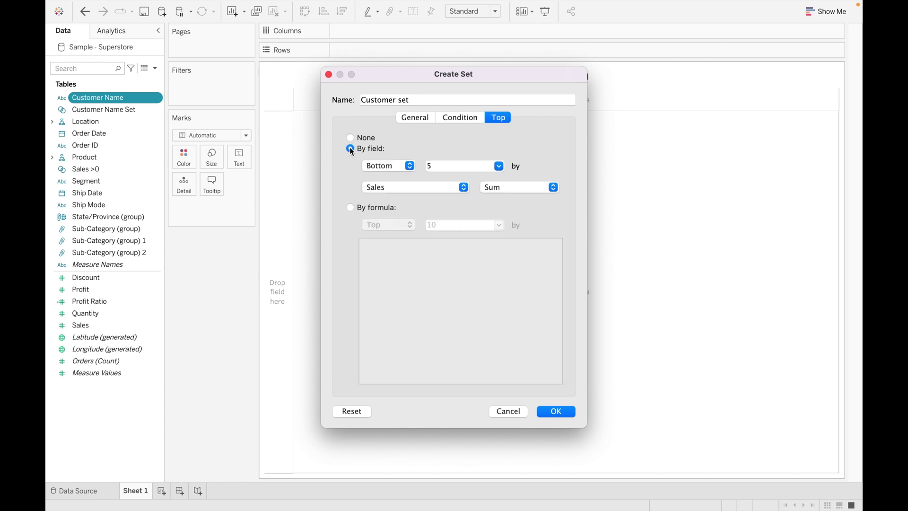
pyautogui.click(410, 166)
pyautogui.click(399, 158)
# Step: Rename the set "Top 5 Customers" and create it
pyautogui.click(420, 100)
pyautogui.press('BackSpace')
pyautogui.press('BackSpace')
pyautogui.press('BackSpace')
pyautogui.press('BackSpace')
pyautogui.press('BackSpace')
pyautogui.press('BackSpace')
pyautogui.press('BackSpace')
pyautogui.press('BackSpace')
pyautogui.press('BackSpace')
pyautogui.press('BackSpace')
pyautogui.press('BackSpace')
pyautogui.press('BackSpace')
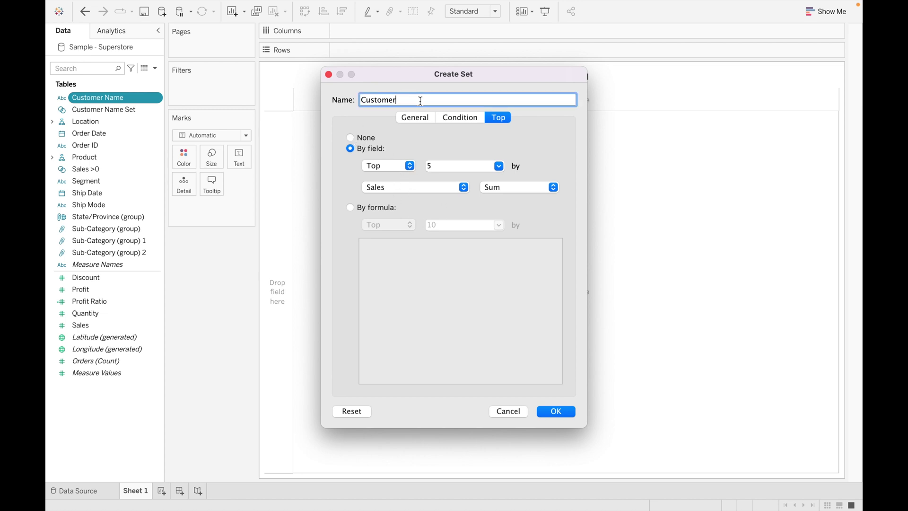
pyautogui.write('Top %')
pyautogui.press('BackSpace')
pyautogui.press('BackSpace')
pyautogui.write('5 Customers')
pyautogui.click(561, 412)
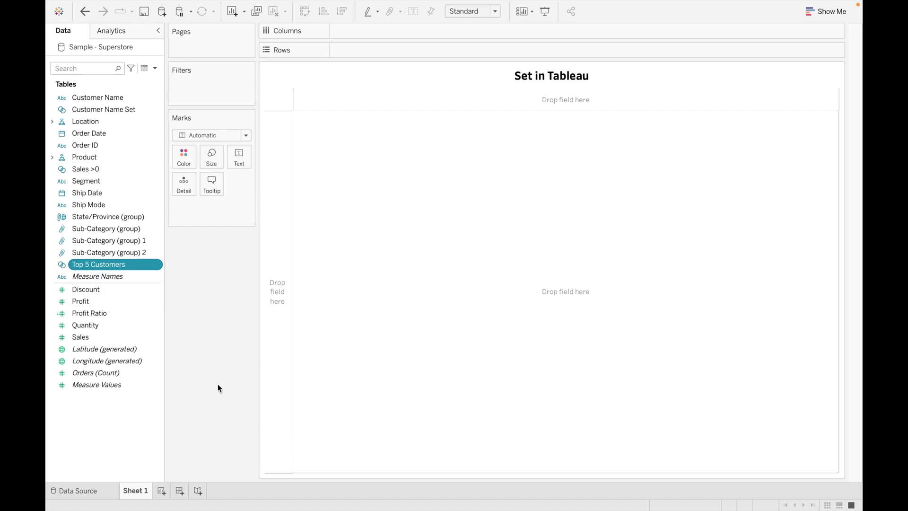
pyautogui.click(105, 293)
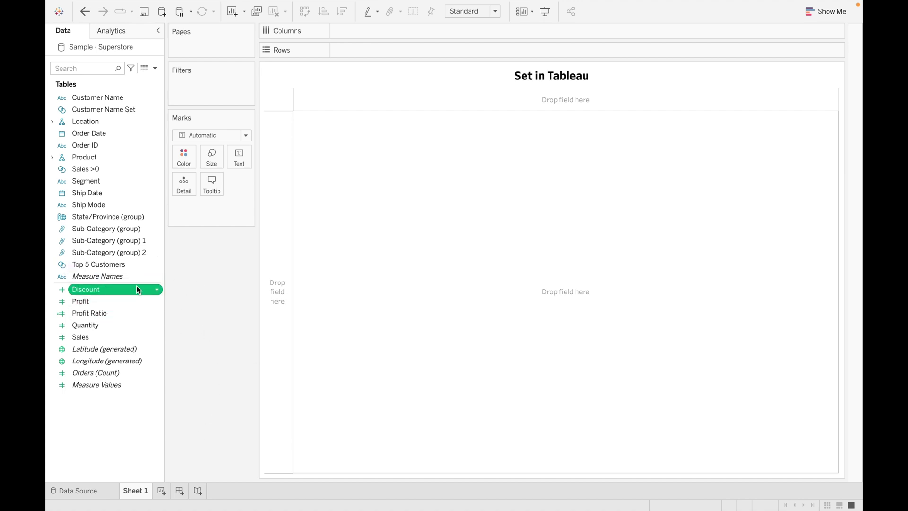
pyautogui.click(158, 290)
pyautogui.moveTo(203, 354)
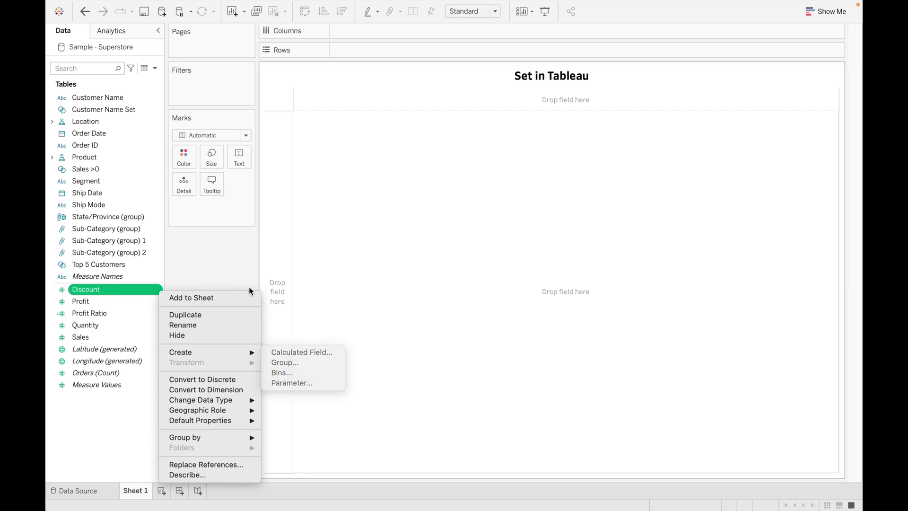
pyautogui.click(231, 264)
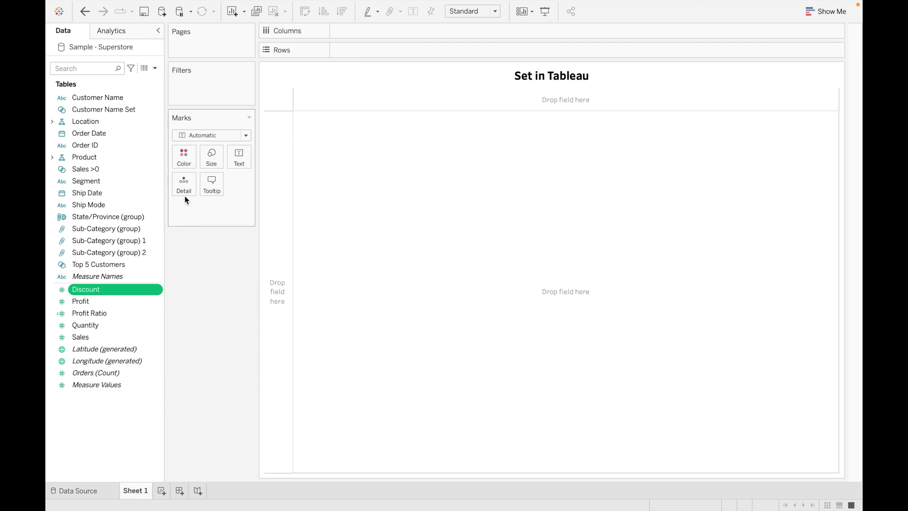
# Step: Add the Customer Name field to the rows of the view
pyautogui.doubleClick(130, 98)
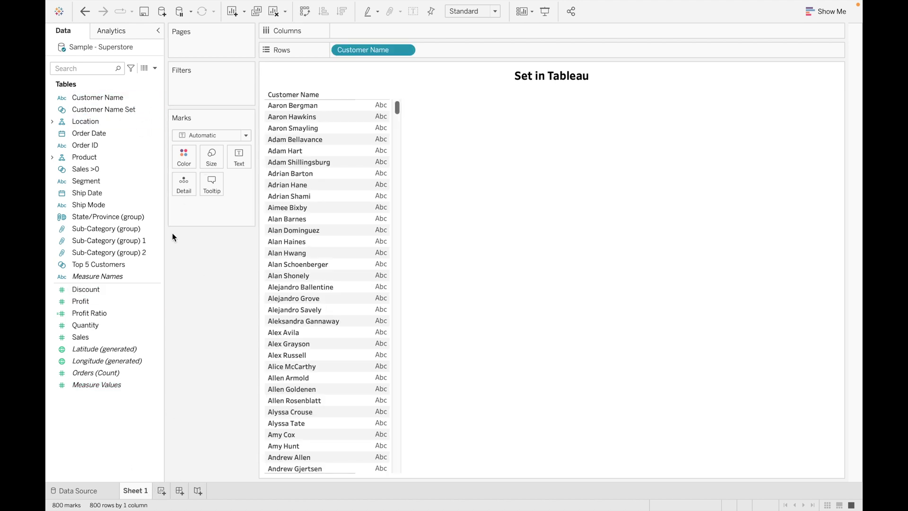
# Step: Add the Sales measure to the columns to chart the sum of sales per customer
pyautogui.click(121, 171)
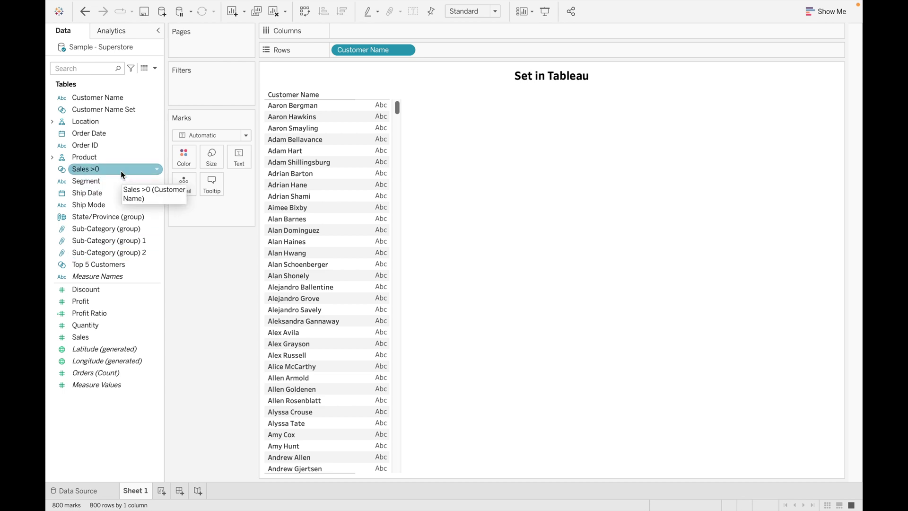
pyautogui.click(130, 289)
pyautogui.click(113, 336)
pyautogui.moveTo(111, 336); pyautogui.dragTo(379, 30)
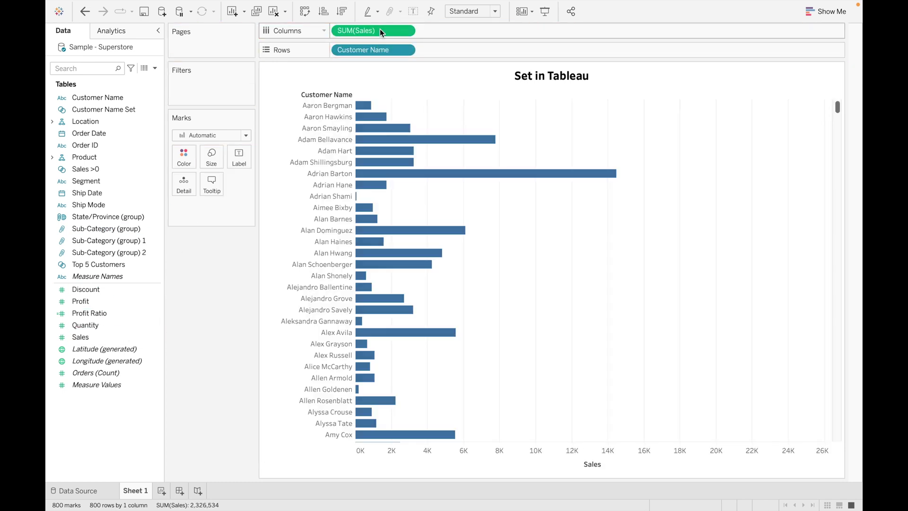
# Step: Create a set from the first three customer names listed in the chart's row headers, keeping the default set name
pyautogui.click(341, 107)
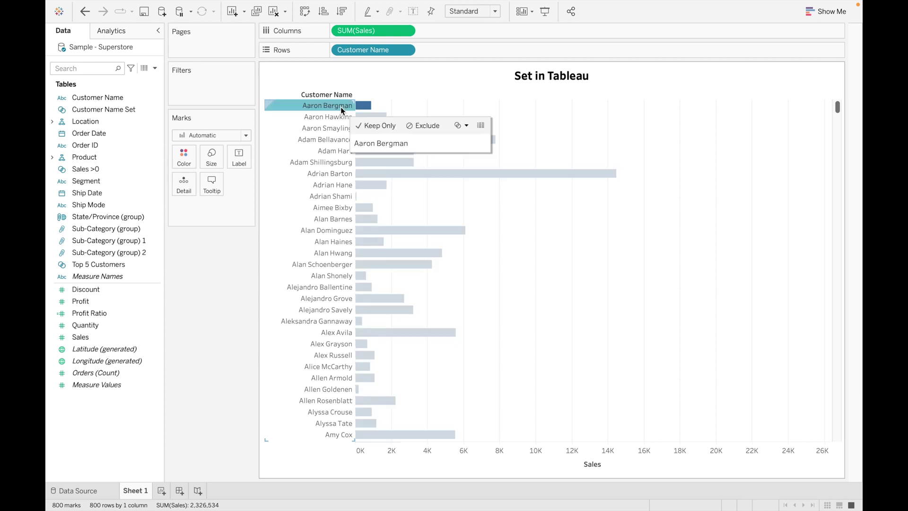
pyautogui.keyDown('ctrl'); pyautogui.click(338, 119); pyautogui.keyUp('ctrl')
pyautogui.keyDown('ctrl'); pyautogui.click(336, 129); pyautogui.keyUp('ctrl')
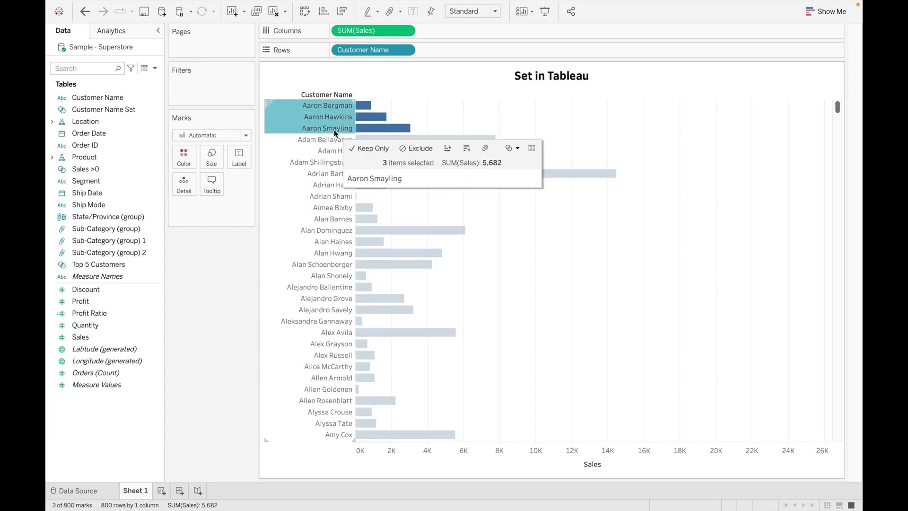
pyautogui.click(511, 150)
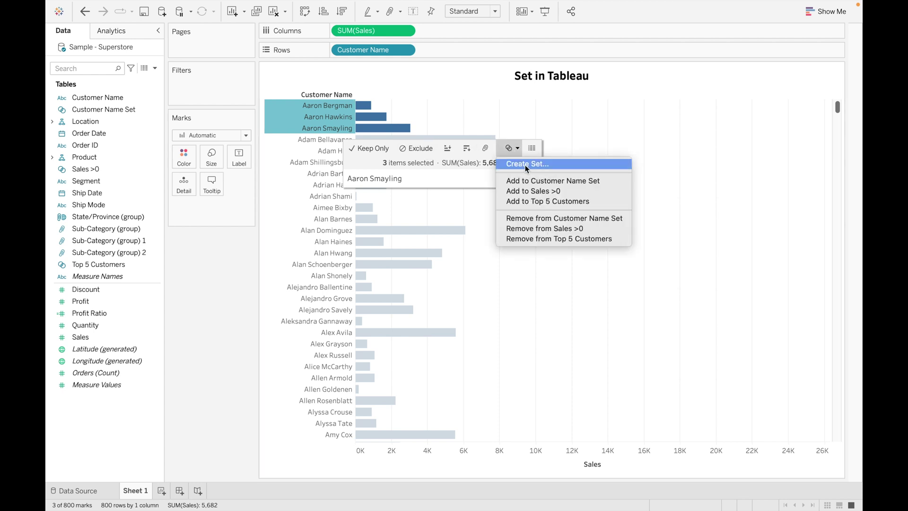
pyautogui.click(526, 165)
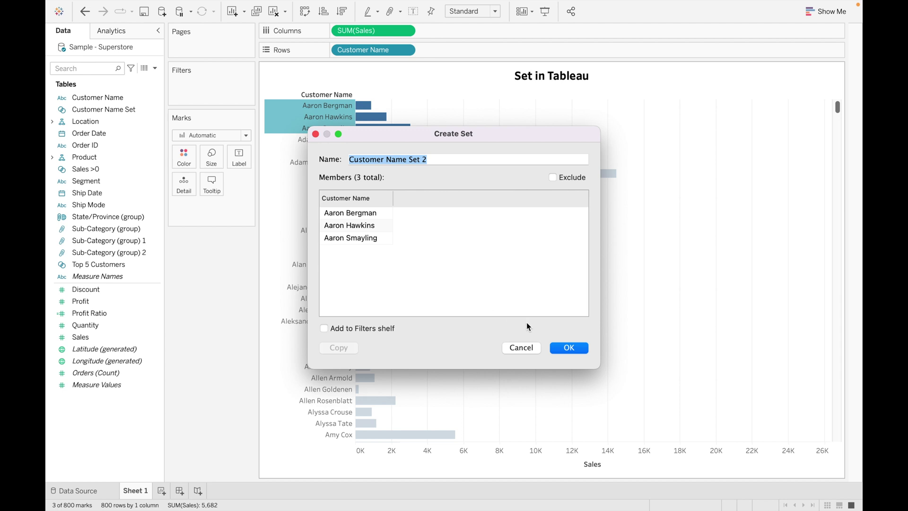
pyautogui.click(568, 347)
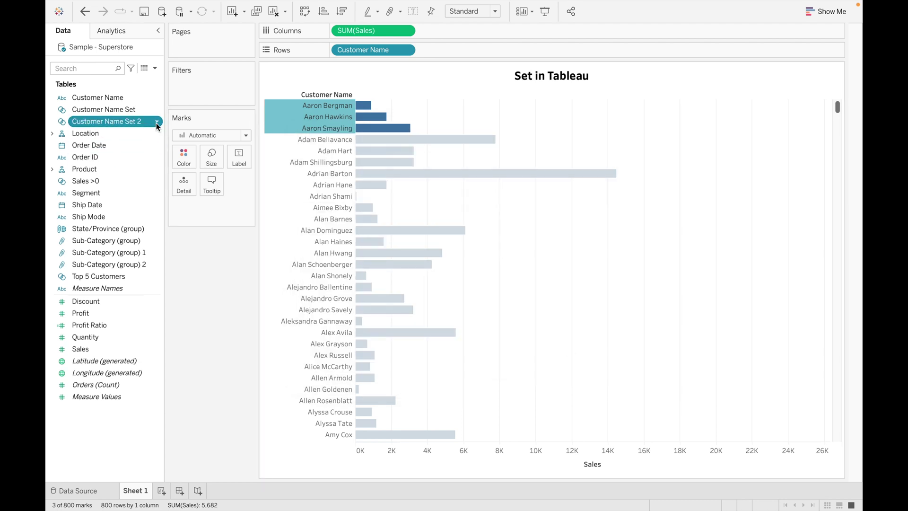
pyautogui.click(211, 255)
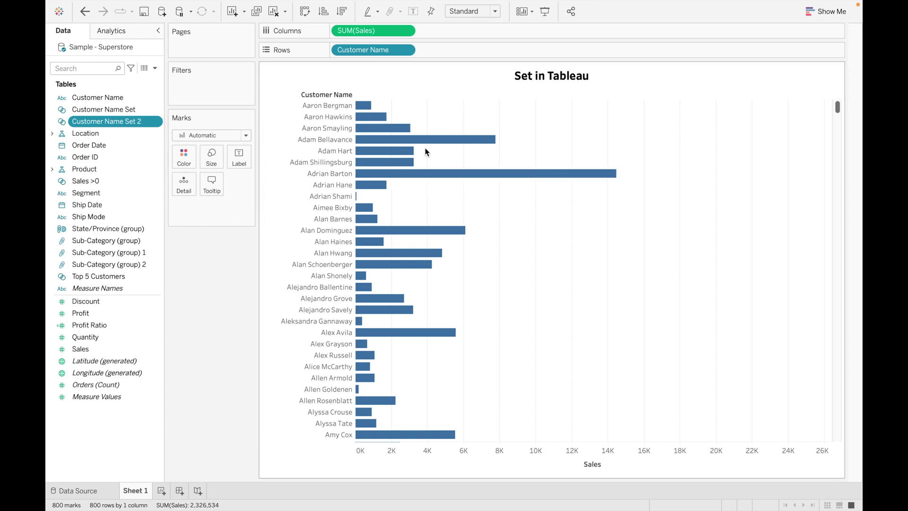
# Step: Create a set from the bars of the fourth to sixth customers, keeping its default name and adding it to the filters
pyautogui.moveTo(440, 141)
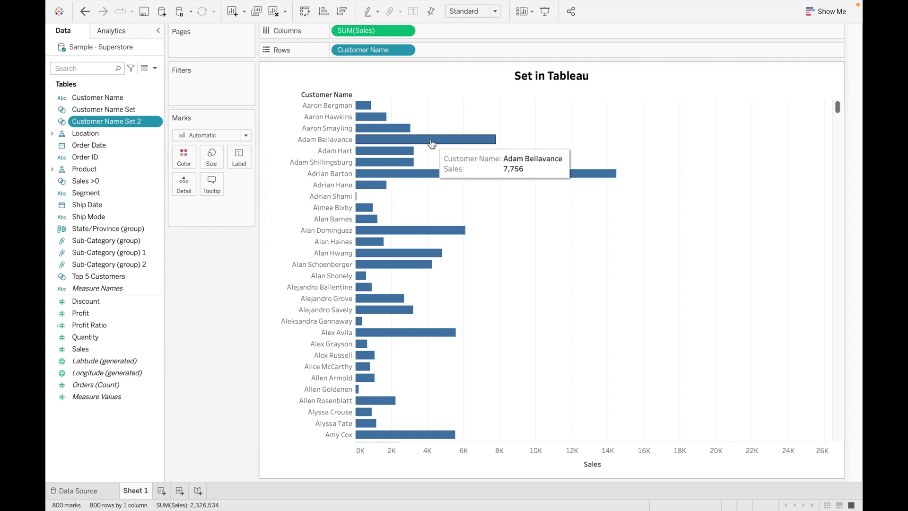
pyautogui.click(427, 140)
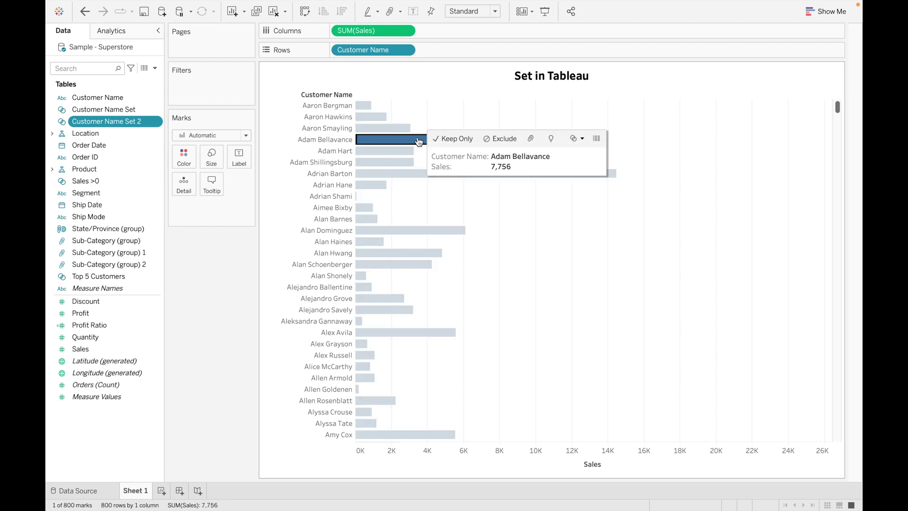
pyautogui.keyDown('ctrl'); pyautogui.click(402, 154); pyautogui.keyUp('ctrl')
pyautogui.keyDown('ctrl'); pyautogui.click(399, 163); pyautogui.keyUp('ctrl')
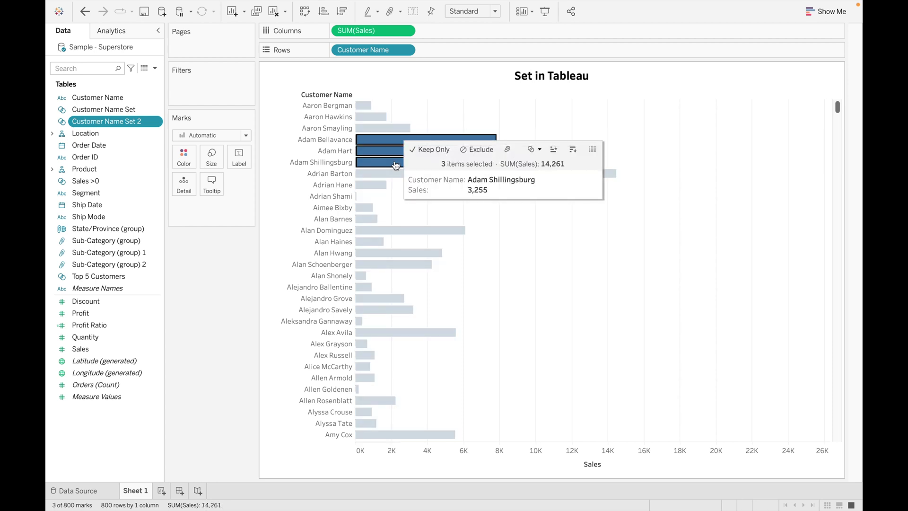
pyautogui.keyDown('ctrl'); pyautogui.click(394, 178); pyautogui.keyUp('ctrl')
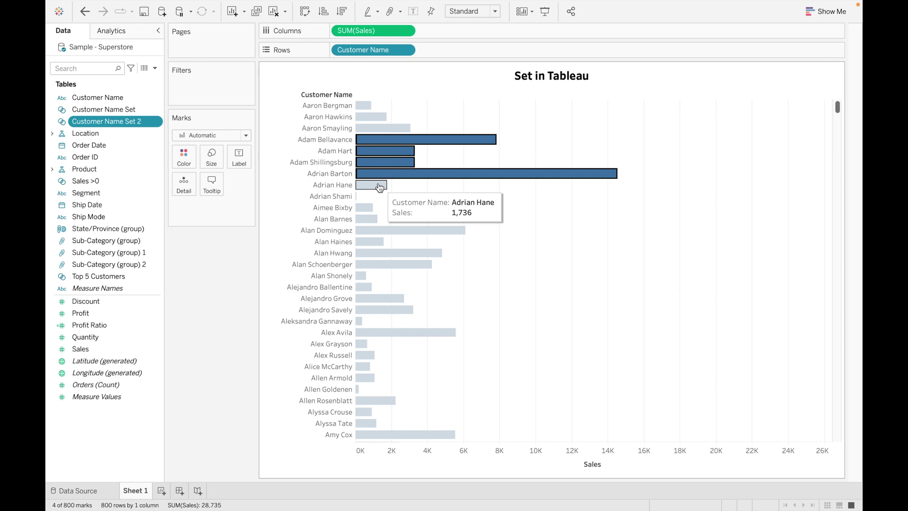
pyautogui.keyDown('ctrl'); pyautogui.click(393, 173); pyautogui.keyUp('ctrl')
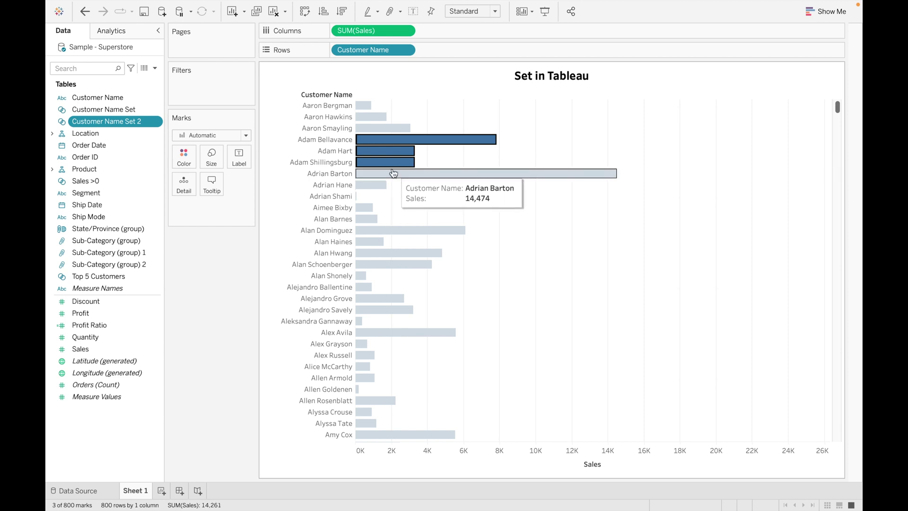
pyautogui.rightClick(408, 141)
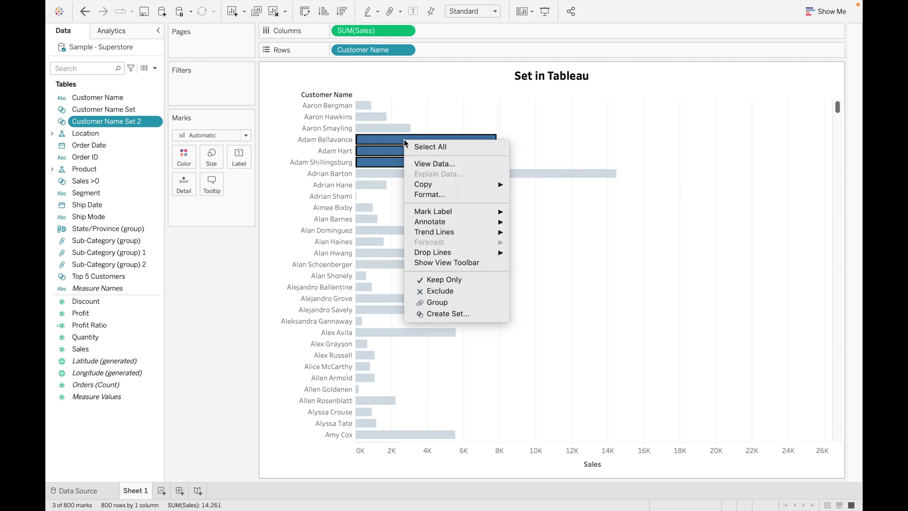
pyautogui.click(445, 313)
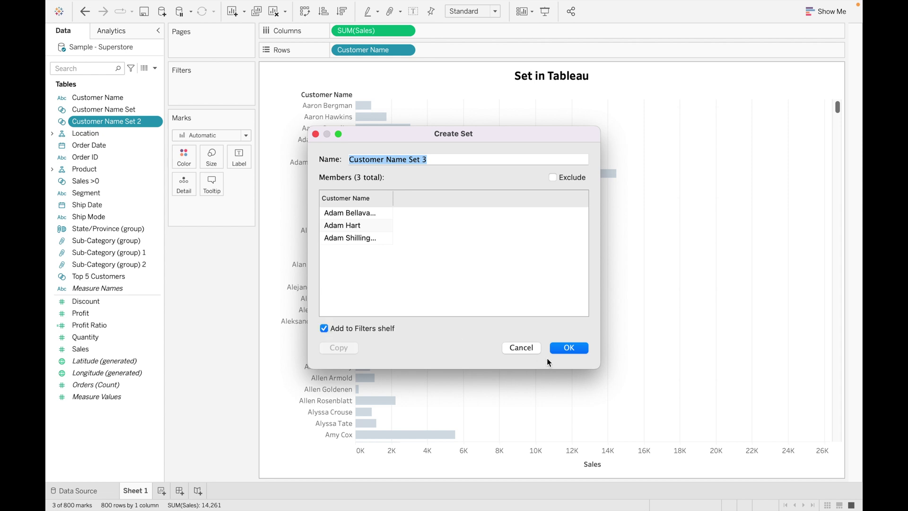
pyautogui.click(569, 347)
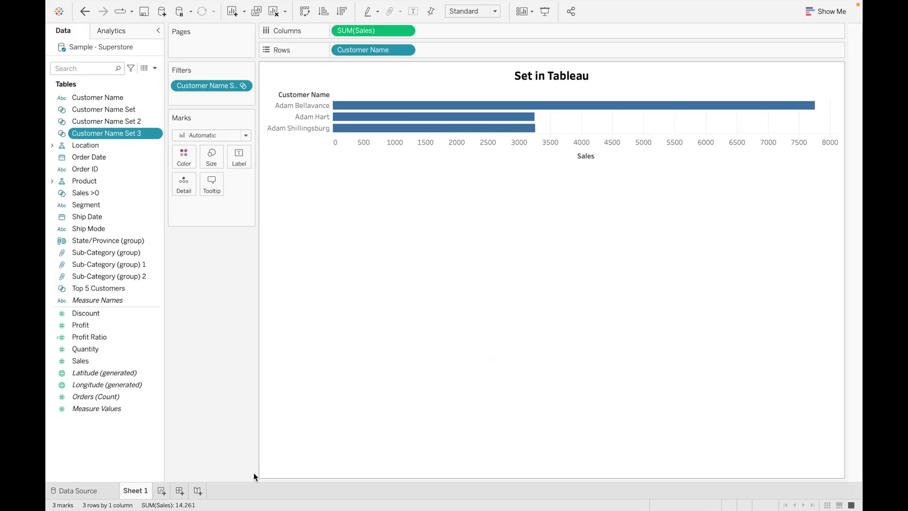
# Step: Add a new worksheet and name it "Top N & Bottom N Values in same view"
pyautogui.click(162, 491)
pyautogui.doubleClick(165, 492)
pyautogui.write('Top N')
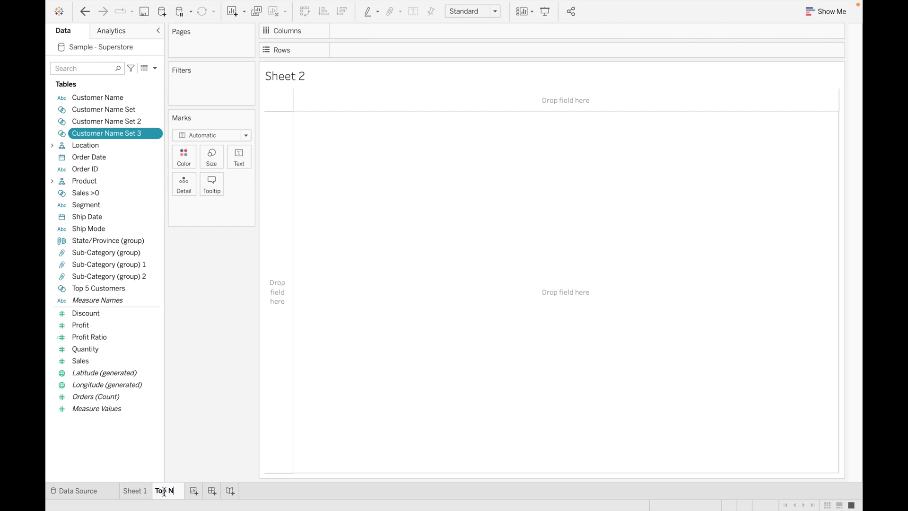
pyautogui.write(' & Bottom ')
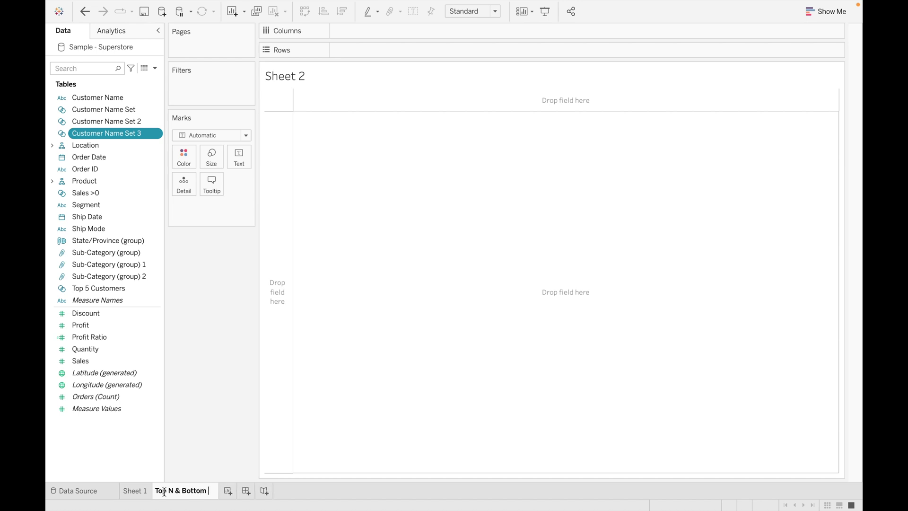
pyautogui.write('N V')
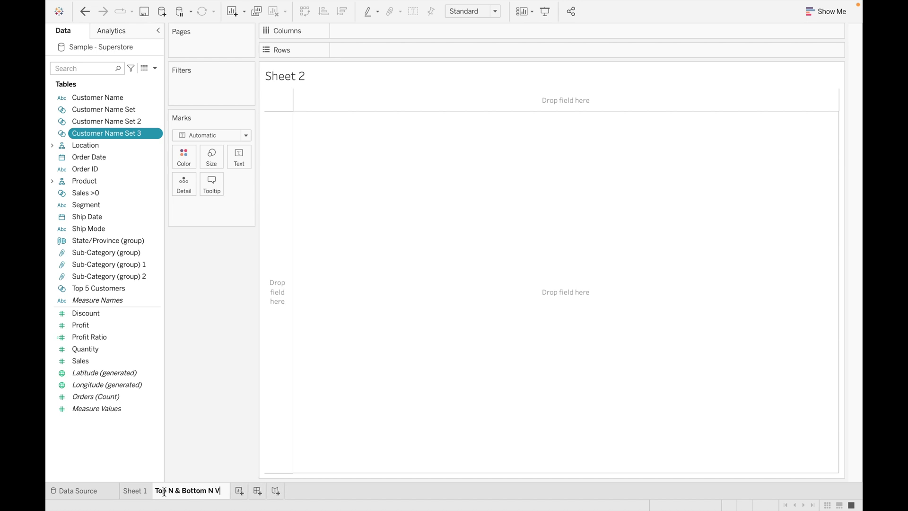
pyautogui.write('alues in same view')
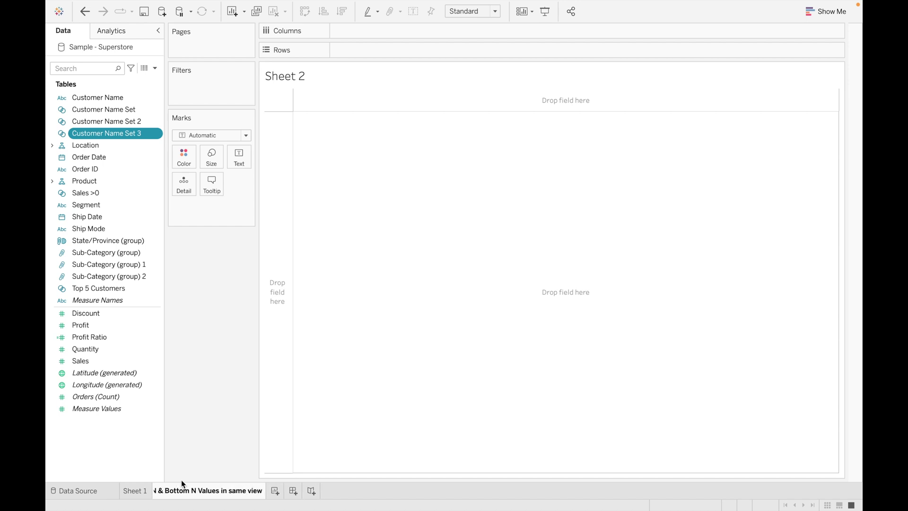
pyautogui.click(212, 375)
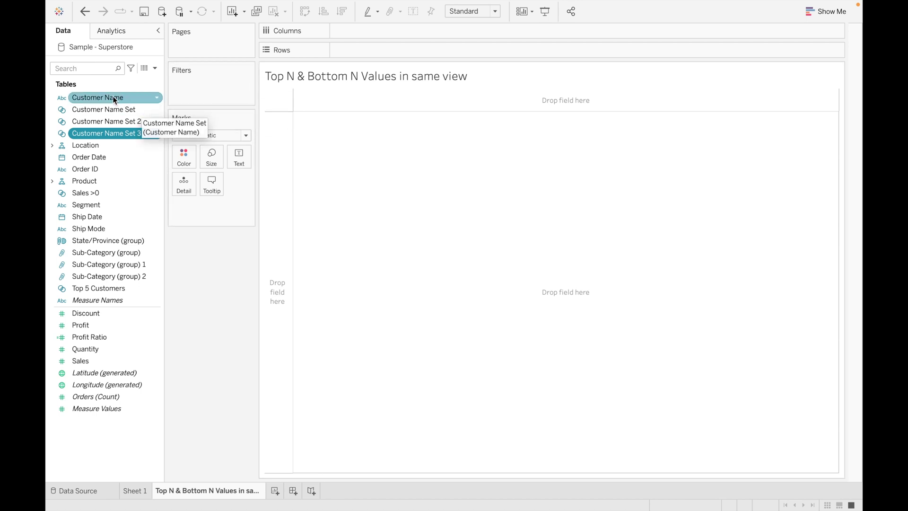
# Step: Build a text table of Sales by Customer Name on the new worksheet
pyautogui.moveTo(113, 95); pyautogui.dragTo(418, 52)
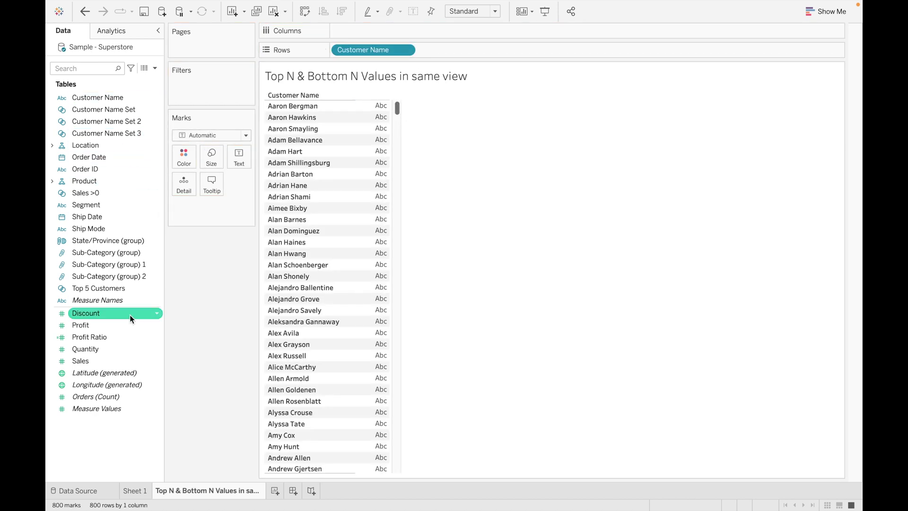
pyautogui.doubleClick(115, 360)
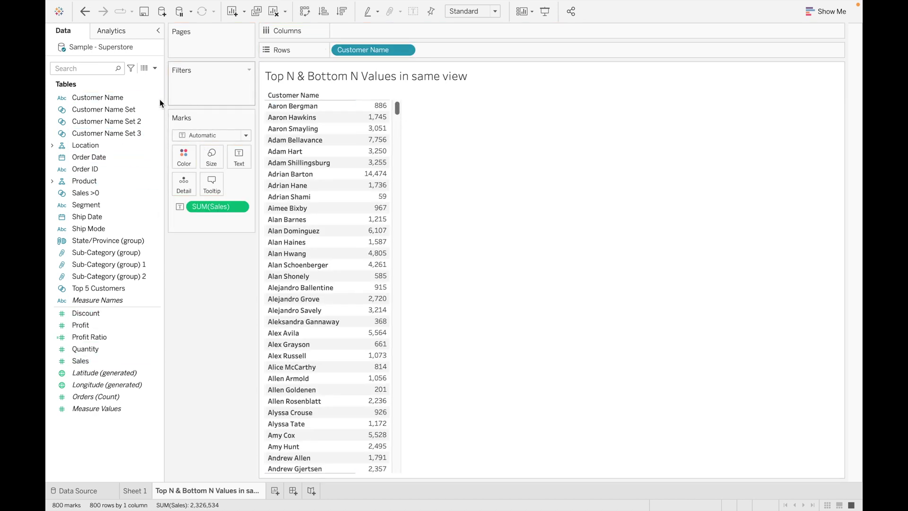
# Step: Try filtering Customer Name to the top 5 by Sum of Sales, and clear the worksheet
pyautogui.moveTo(97, 97); pyautogui.dragTo(211, 88)
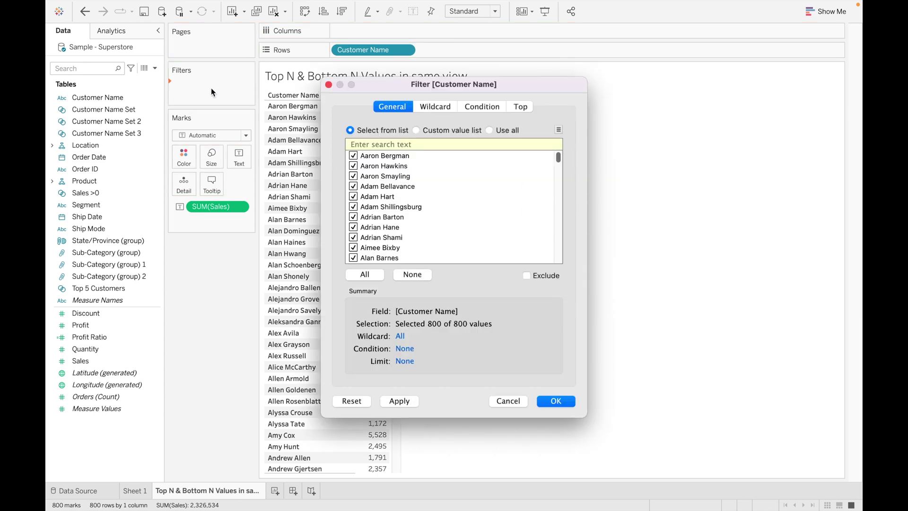
pyautogui.click(522, 106)
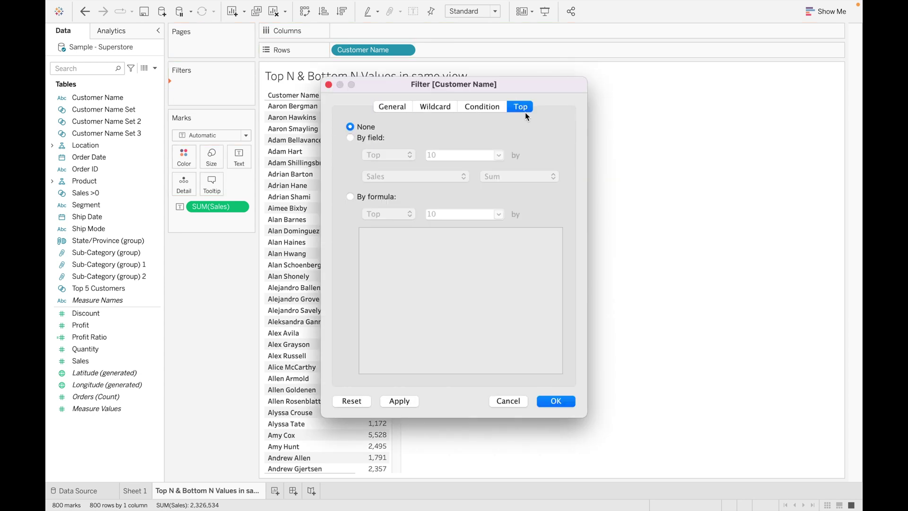
pyautogui.click(350, 137)
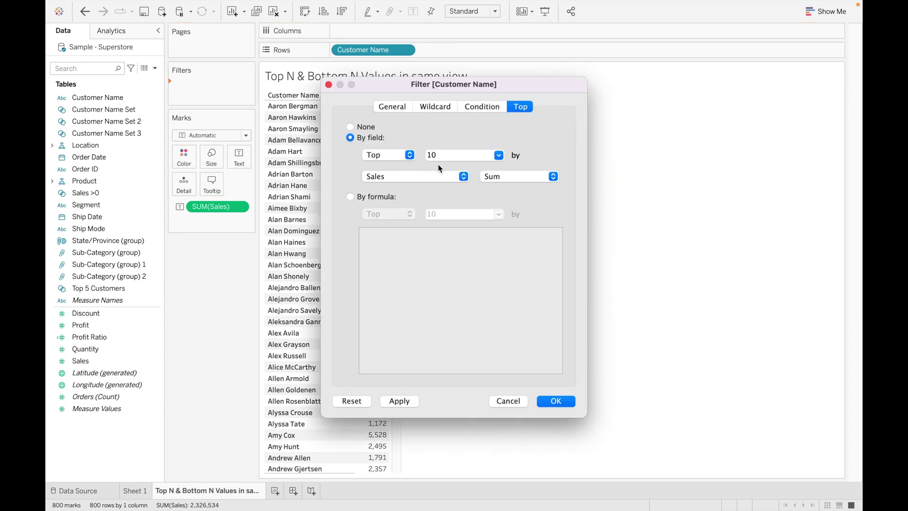
pyautogui.click(455, 157)
pyautogui.press('BackSpace')
pyautogui.write('5')
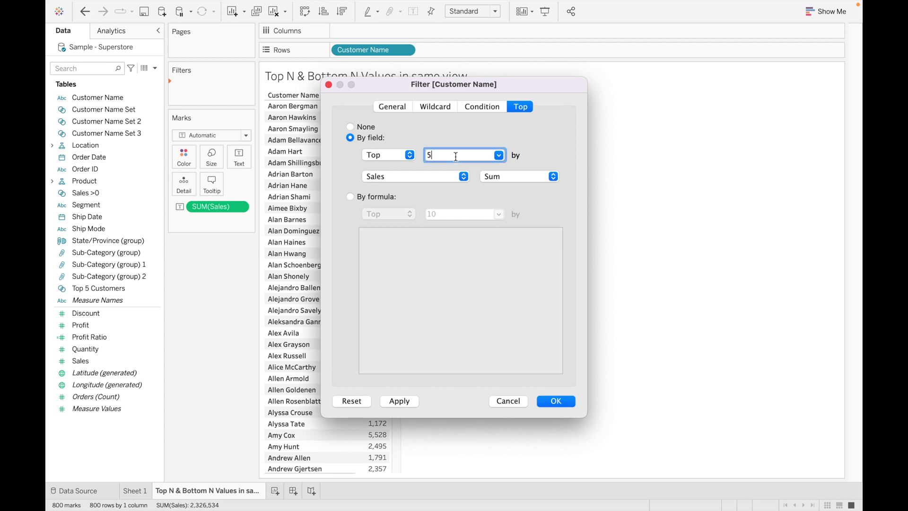
pyautogui.click(556, 401)
pyautogui.click(242, 86)
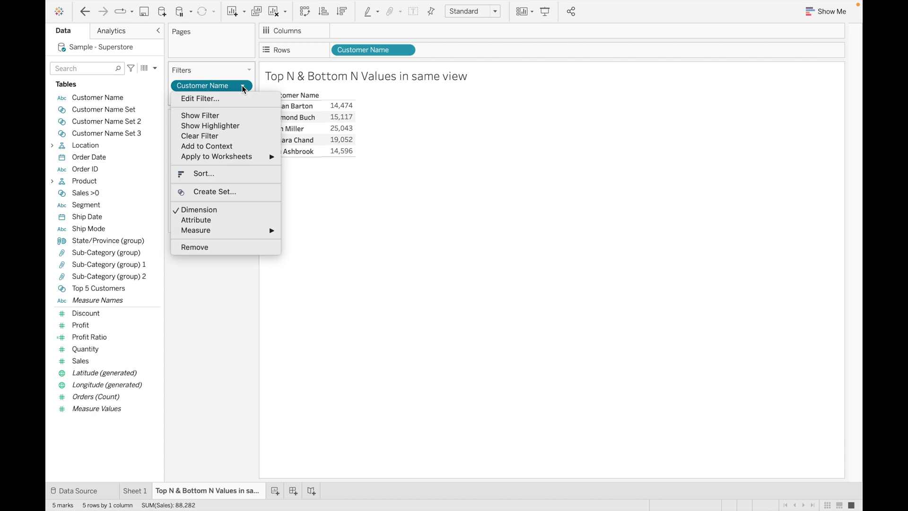
pyautogui.click(239, 313)
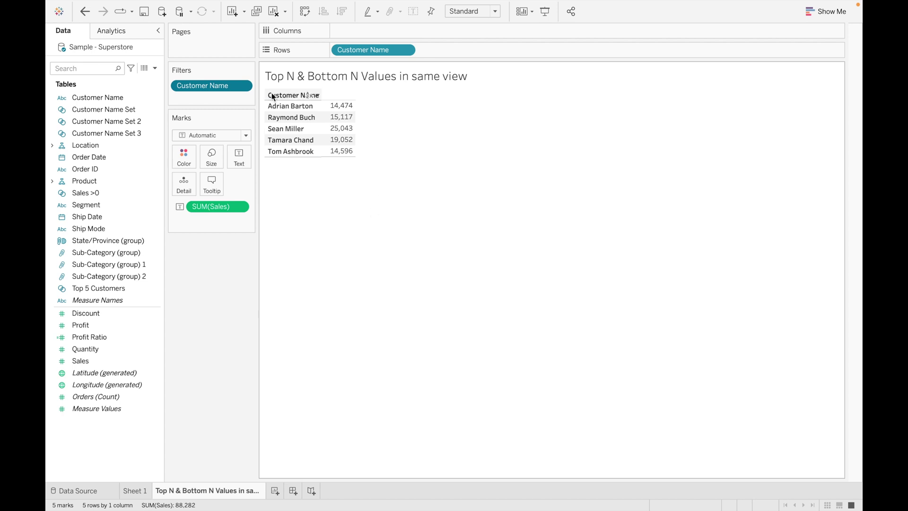
pyautogui.click(275, 12)
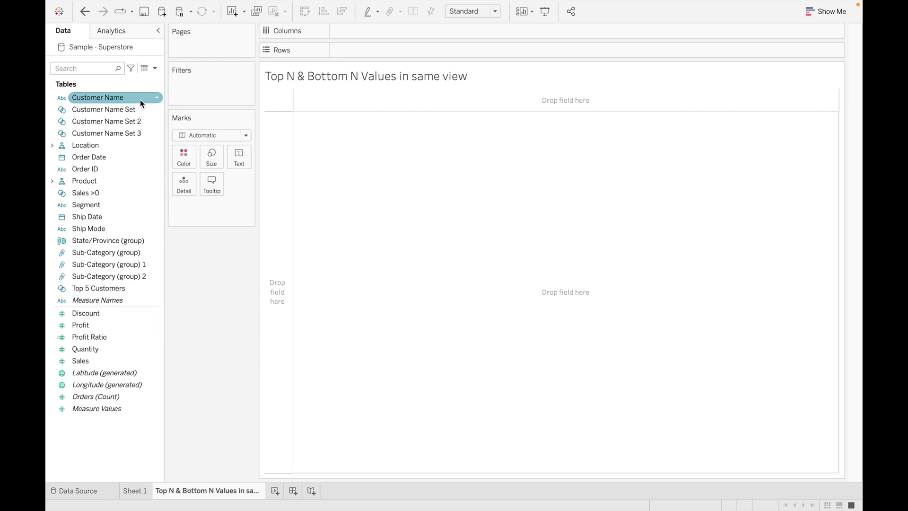
# Step: Start a new set based on Customer Name and name it "Bottom 5 Customers"
pyautogui.click(158, 100)
pyautogui.moveTo(248, 171)
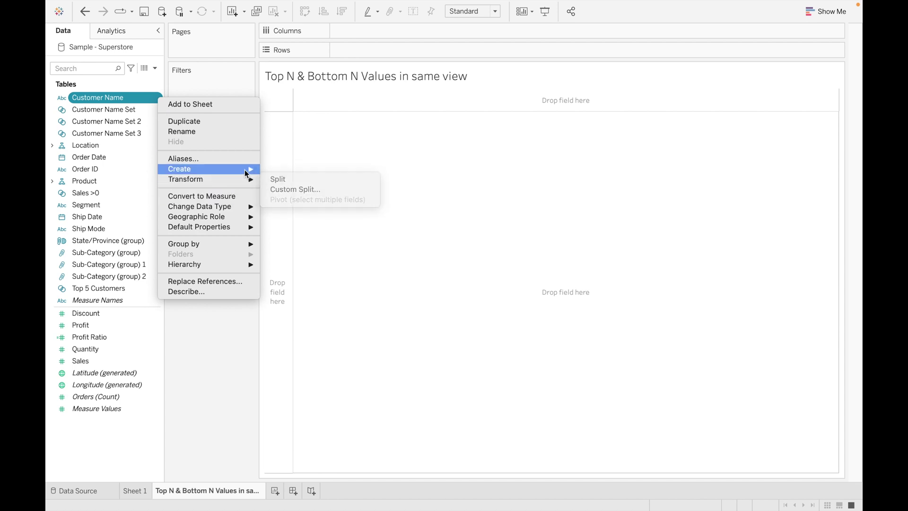
pyautogui.click(284, 188)
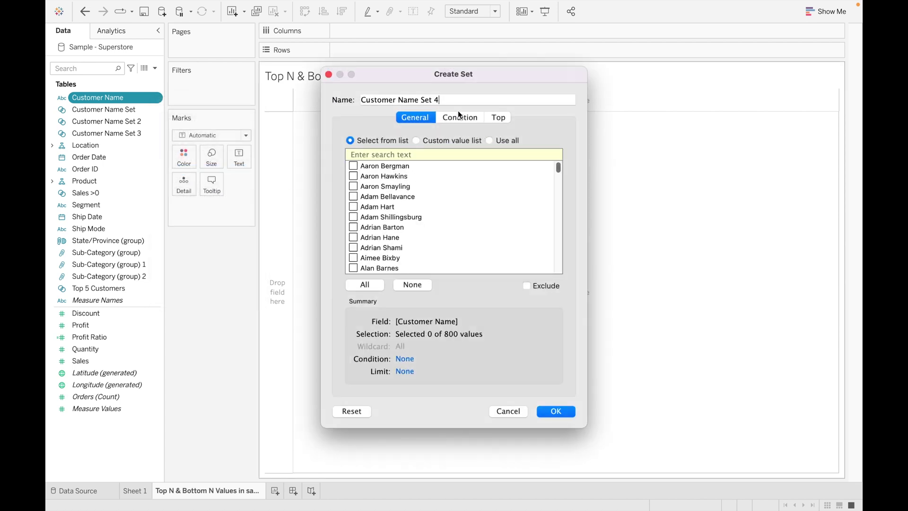
pyautogui.hotkey('ctrl', 'F3')
pyautogui.click(465, 98)
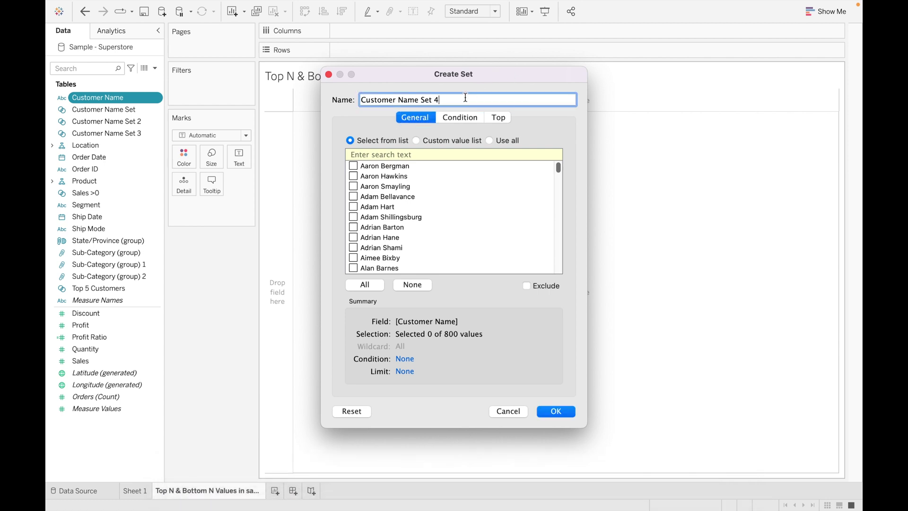
pyautogui.press('super+a')
pyautogui.press('BackSpace')
pyautogui.write('Bottom %')
pyautogui.press('BackSpace')
pyautogui.write('5 Customers')
# Step: Limit the "Bottom 5 Customers" set to the bottom 5 by Sum of Sales, and create the set
pyautogui.click(499, 118)
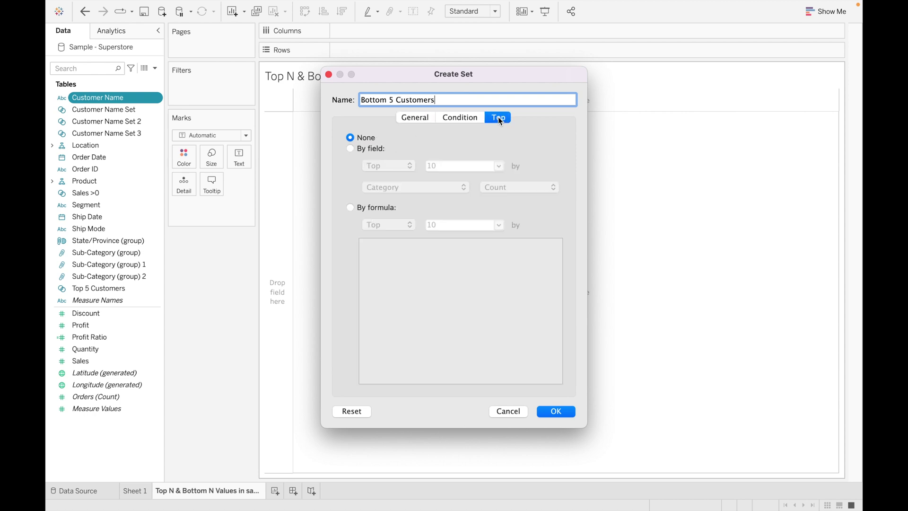
pyautogui.click(353, 149)
pyautogui.click(413, 166)
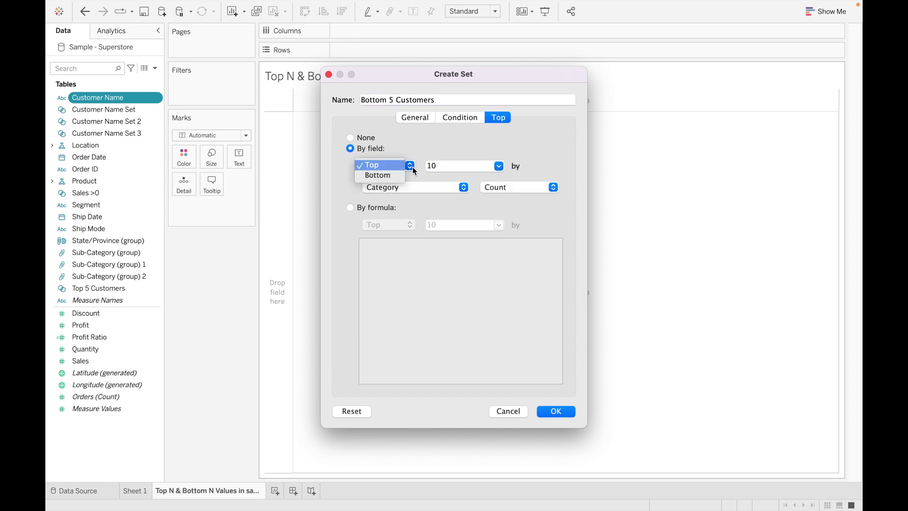
pyautogui.click(378, 175)
pyautogui.click(449, 166)
pyautogui.press('BackSpace')
pyautogui.press('BackSpace')
pyautogui.write('5')
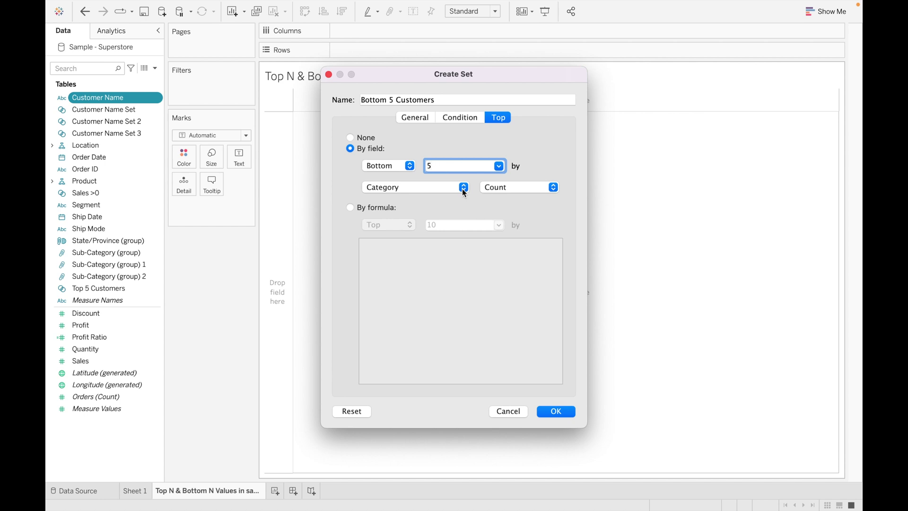
pyautogui.click(464, 189)
pyautogui.write('sales')
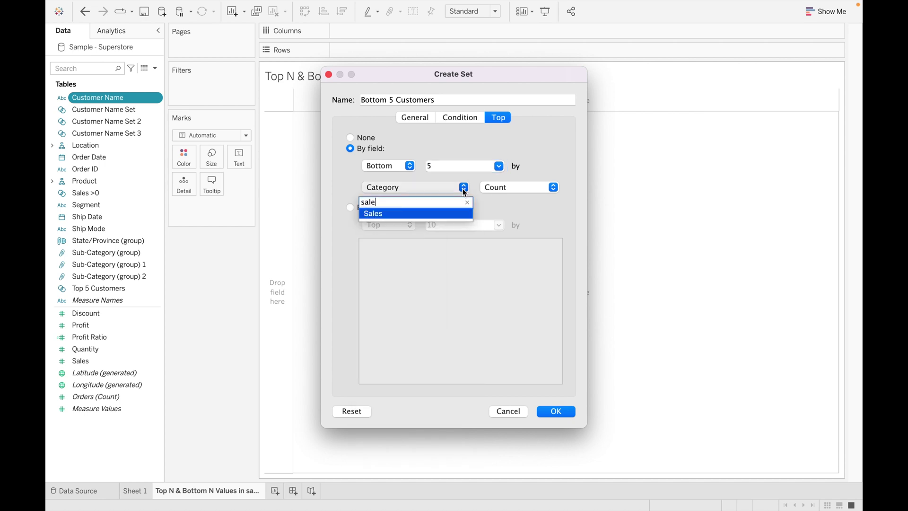
pyautogui.click(455, 213)
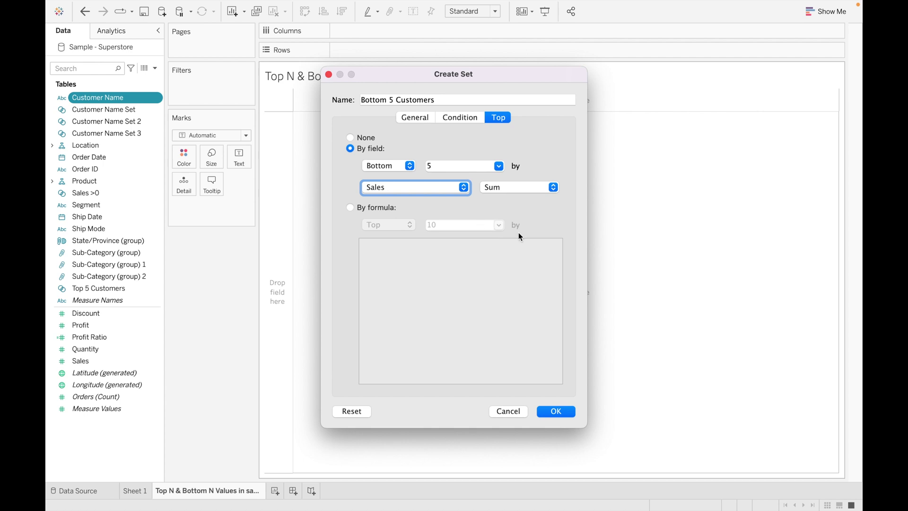
pyautogui.click(562, 415)
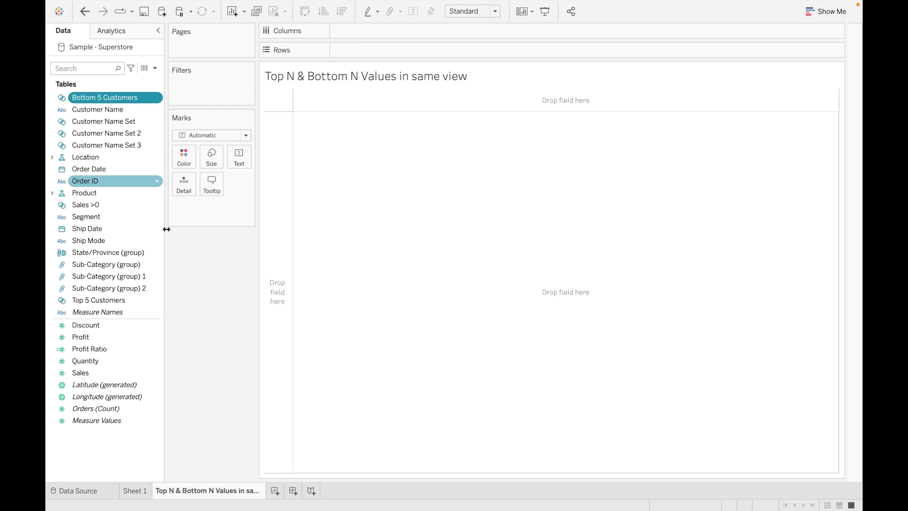
# Step: Start a combined set from the Top 5 Customers set and name it "Top 5 & Bottom 5 Customers"
pyautogui.click(152, 300)
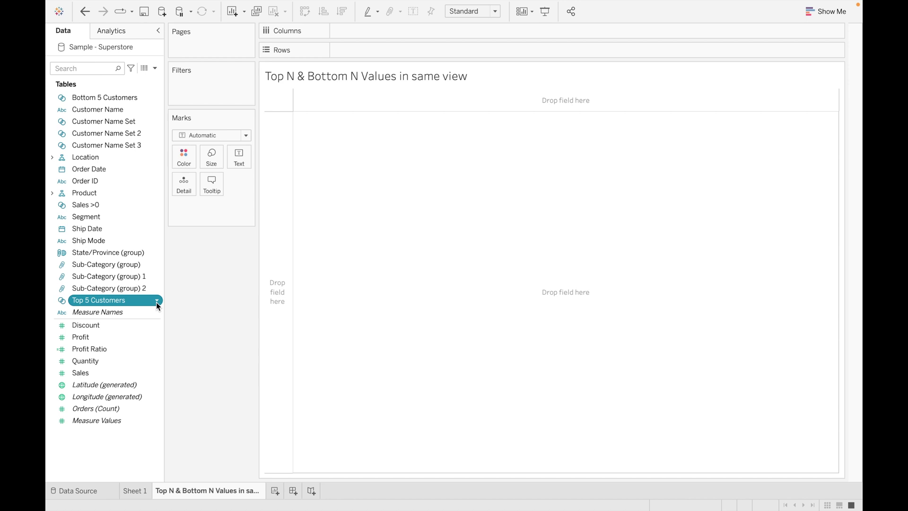
pyautogui.click(157, 302)
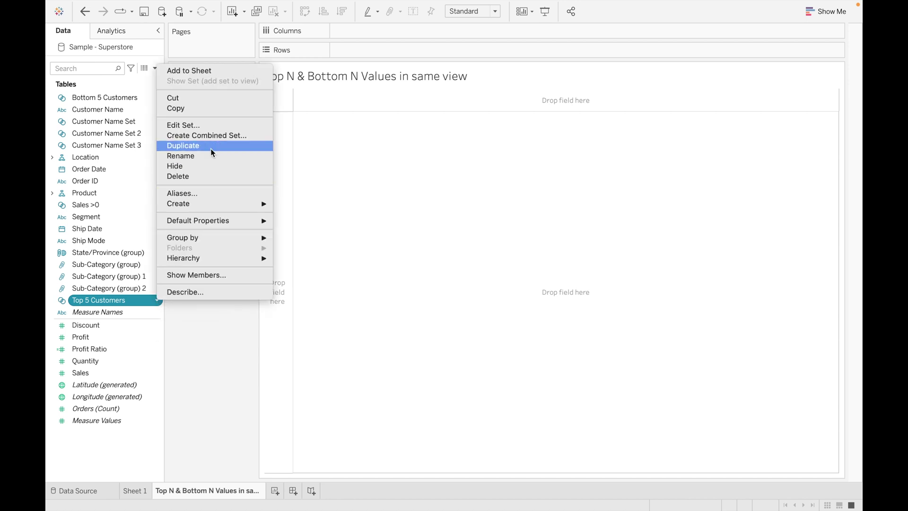
pyautogui.click(222, 137)
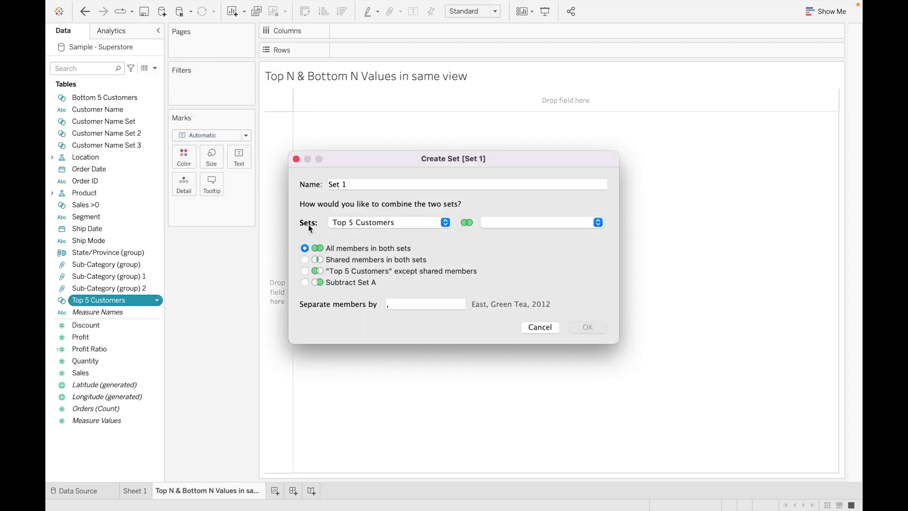
pyautogui.press('BackSpace')
pyautogui.press('BackSpace')
pyautogui.press('BackSpace')
pyautogui.press('BackSpace')
pyautogui.press('BackSpace')
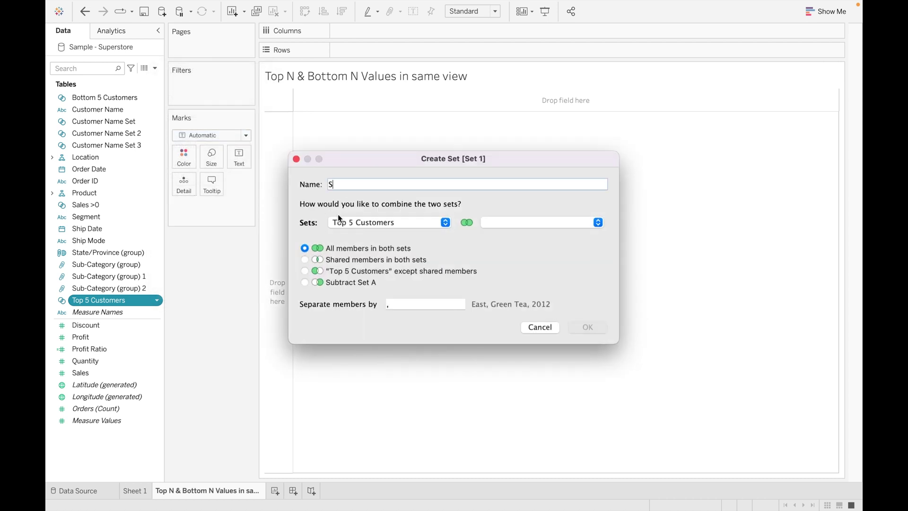
pyautogui.write('Top 5 & Bottom 5 Customers')
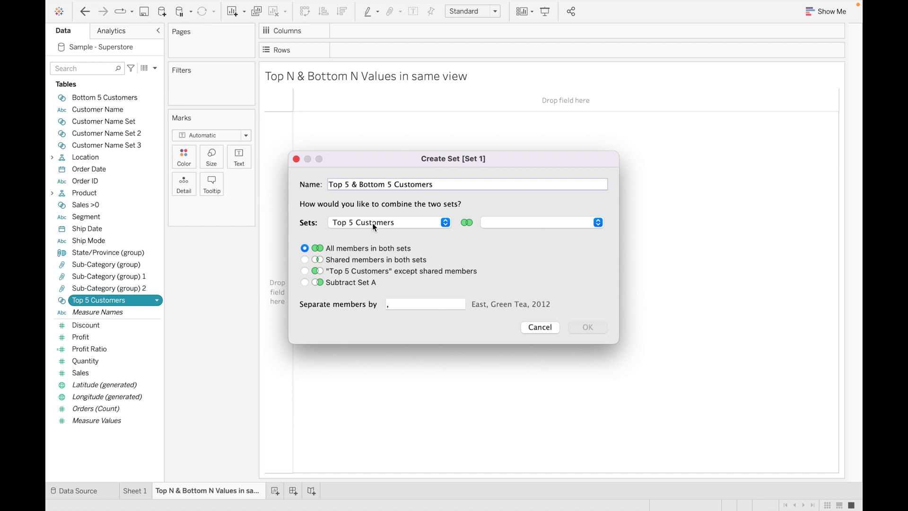
# Step: Combine it with Bottom 5 Customers, keeping all members in both sets and separating members by "-", and create the set
pyautogui.click(596, 223)
pyautogui.click(572, 222)
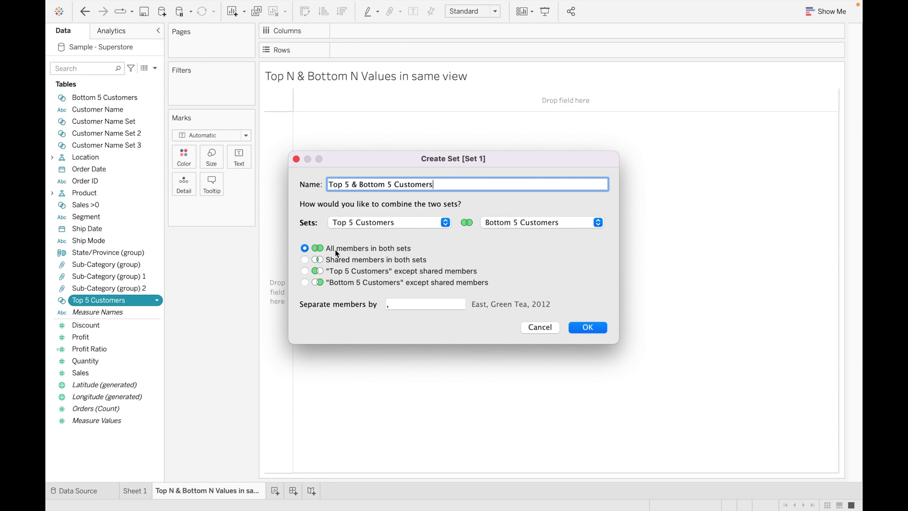
pyautogui.click(353, 229)
pyautogui.click(419, 236)
pyautogui.click(401, 304)
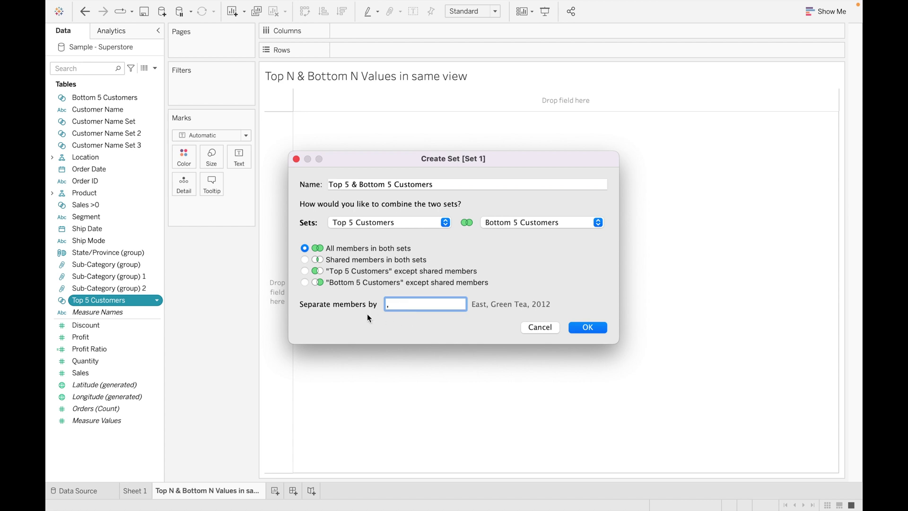
pyautogui.press('BackSpace')
pyautogui.write('-')
pyautogui.click(587, 326)
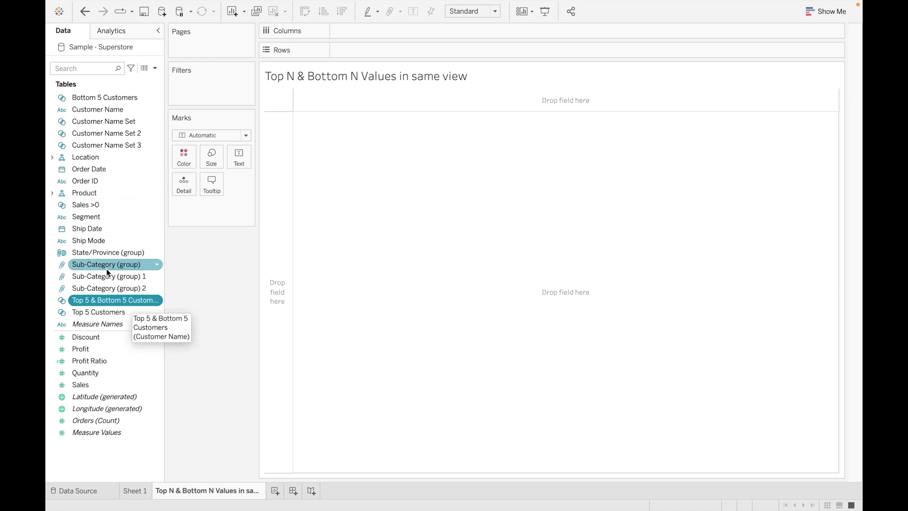
# Step: List Customer Name in rows and filter the view with the "Top 5 & Bottom 5 Customers" set
pyautogui.doubleClick(128, 109)
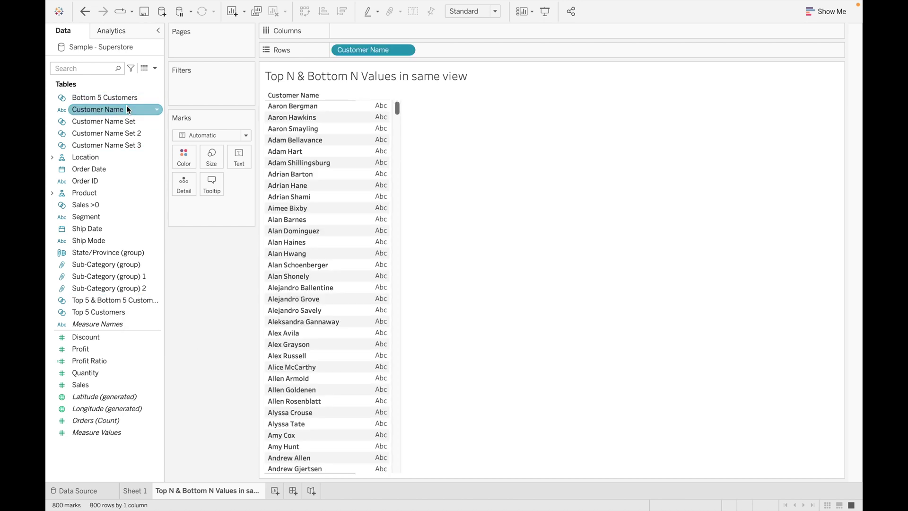
pyautogui.click(129, 313)
pyautogui.click(130, 303)
pyautogui.moveTo(129, 301); pyautogui.dragTo(231, 91)
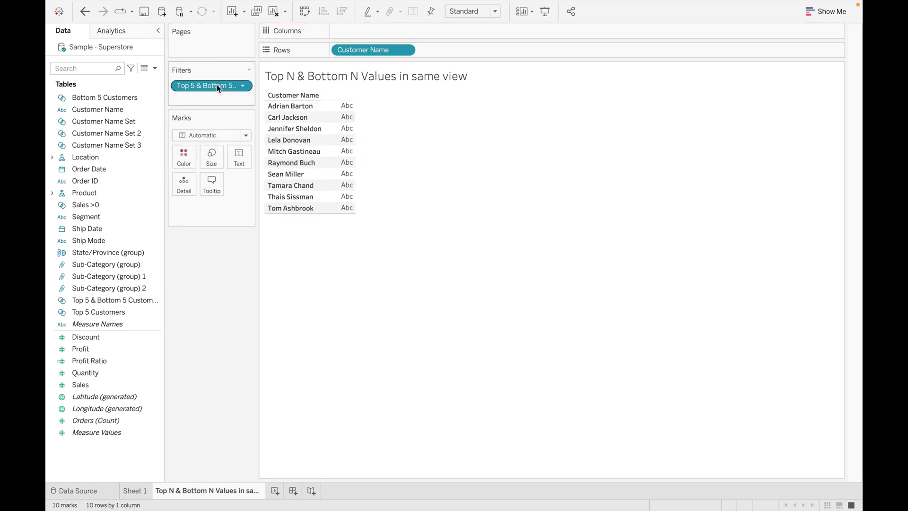
# Step: Add Sales to the customer table and sort the customers by Sales, trying descending and ascending order
pyautogui.doubleClick(118, 385)
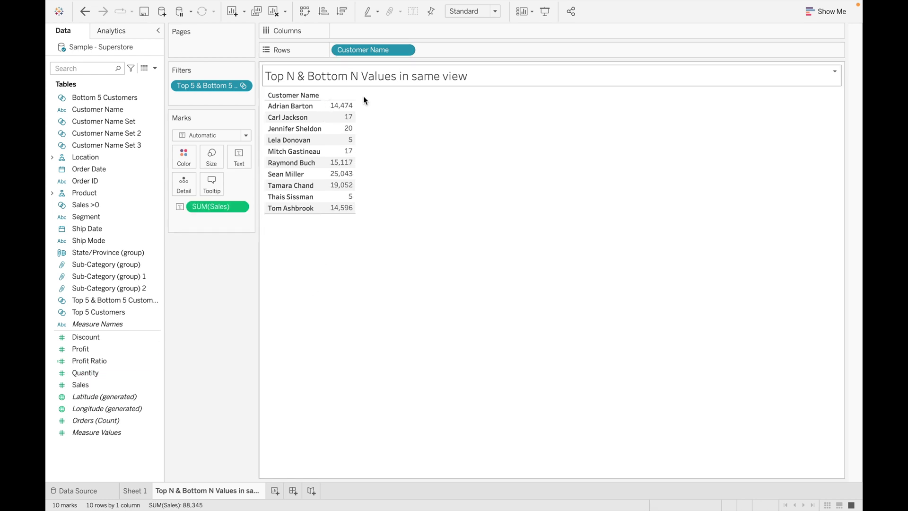
pyautogui.click(343, 12)
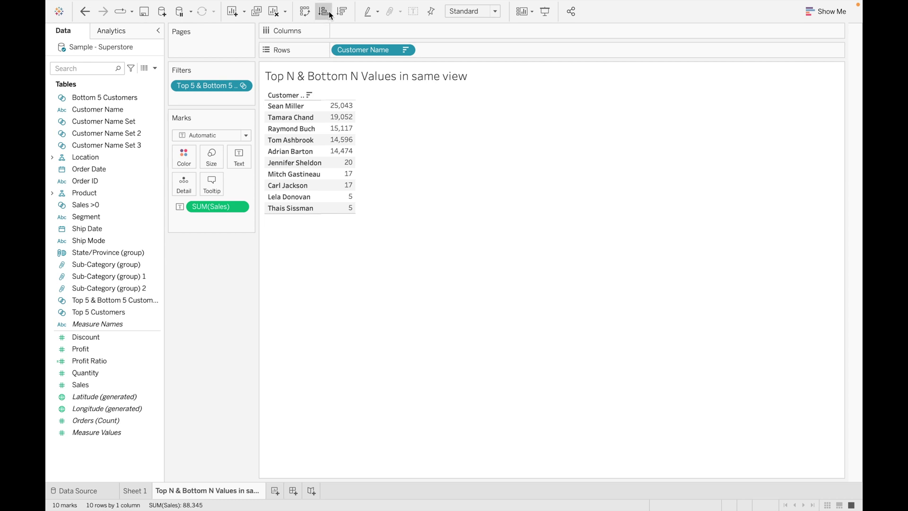
pyautogui.click(329, 13)
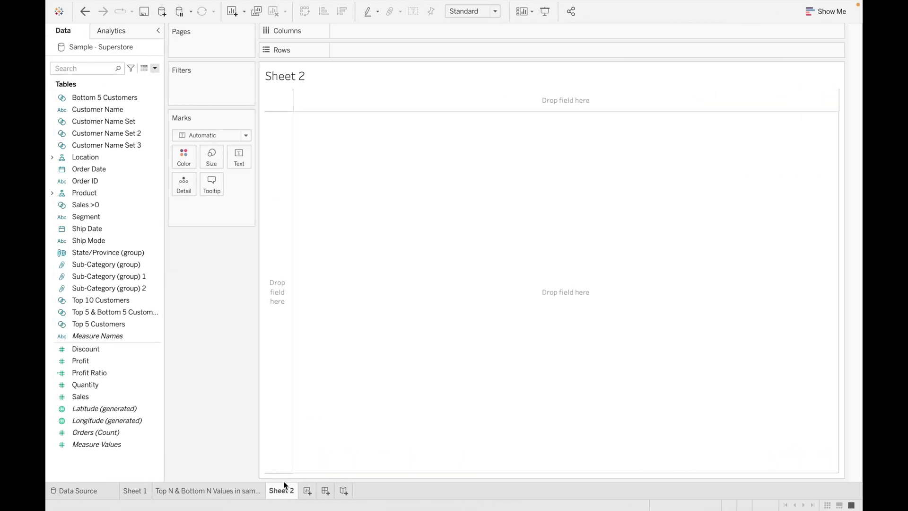
# Step: Rename Sheet 2 as "Top 1-10 & 11-20 and others in a view"
pyautogui.doubleClick(285, 490)
pyautogui.write('Top 1-10')
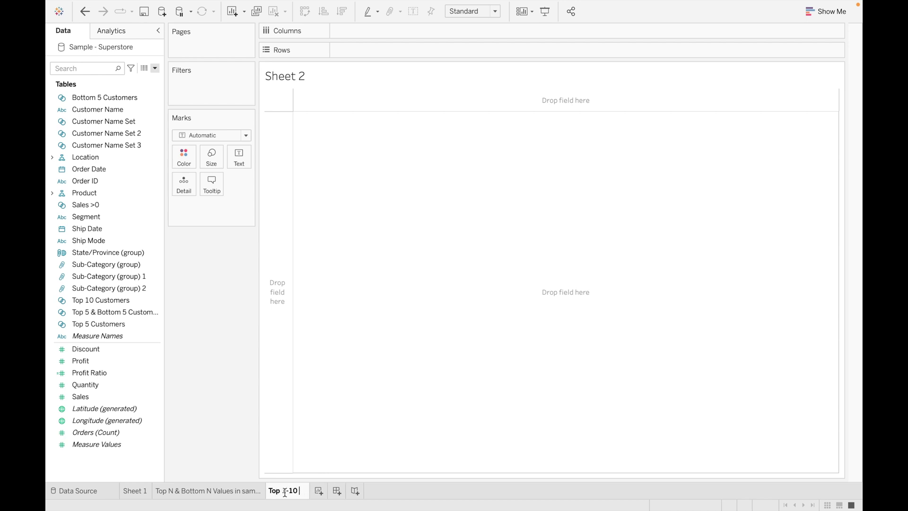
pyautogui.write(' & 11-20 and oth')
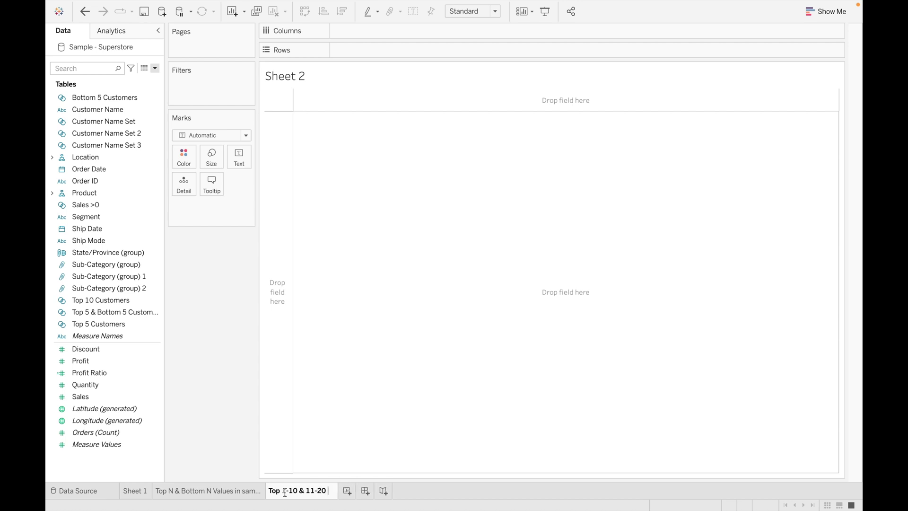
pyautogui.write('ers')
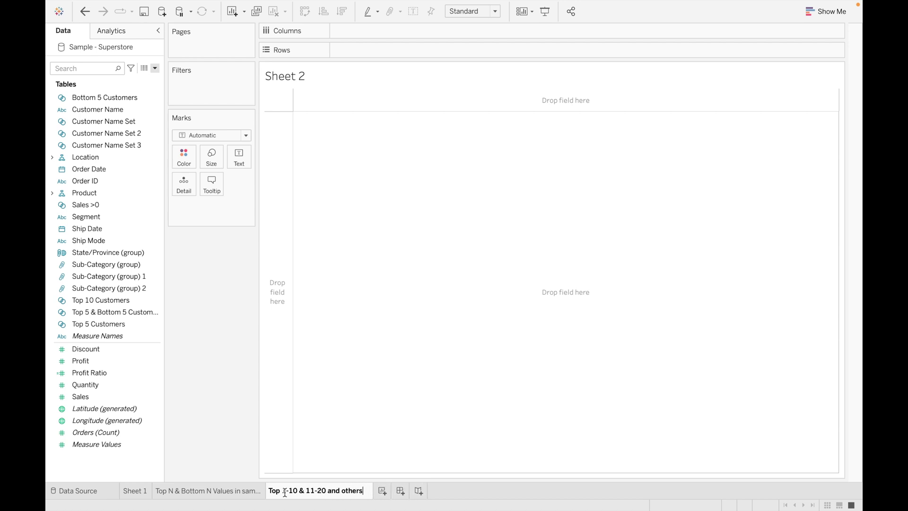
pyautogui.write(' in a view')
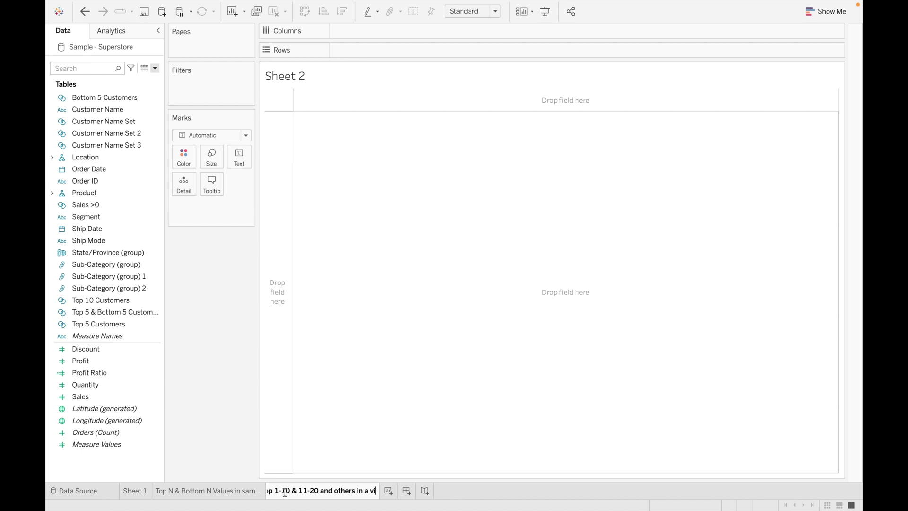
pyautogui.press('Return')
# Step: Start a new set based on Customer Name and name it "Top 10 Customers"
pyautogui.click(99, 109)
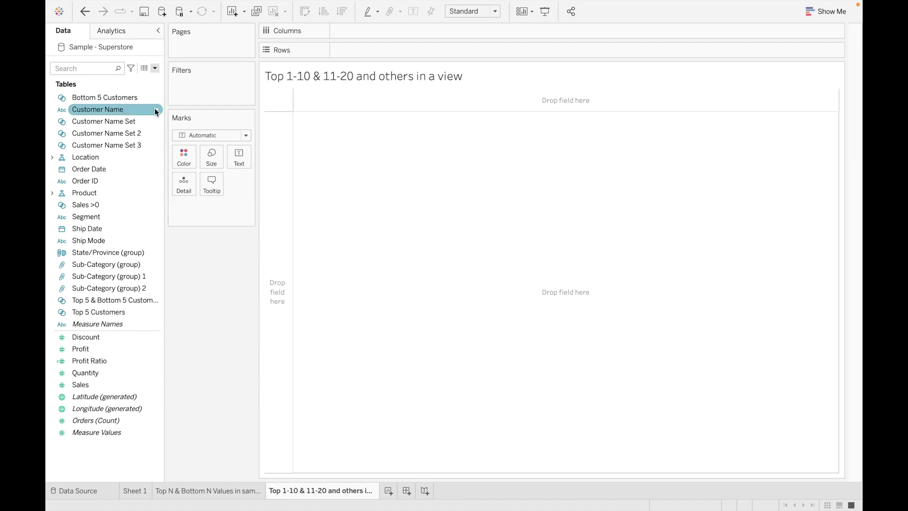
pyautogui.click(156, 109)
pyautogui.moveTo(235, 180)
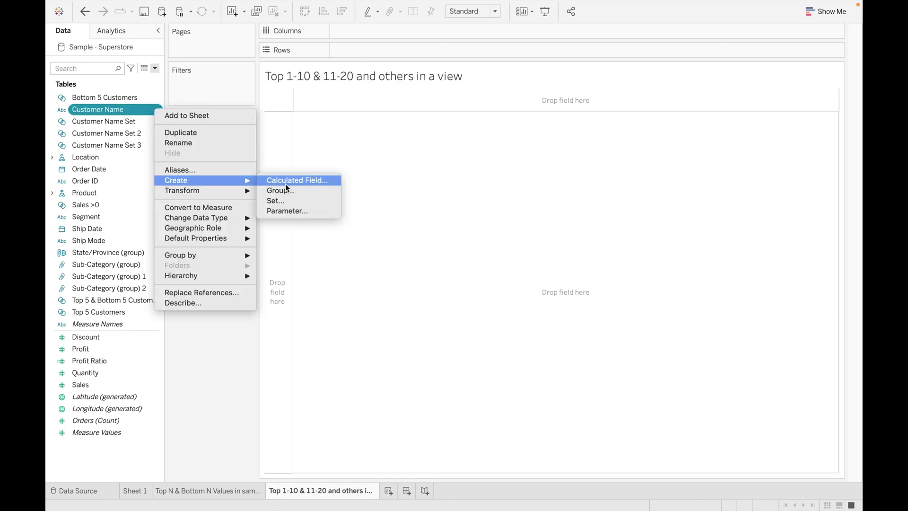
pyautogui.click(284, 200)
pyautogui.tripleClick(447, 99)
pyautogui.press('BackSpace')
pyautogui.write('Top 1')
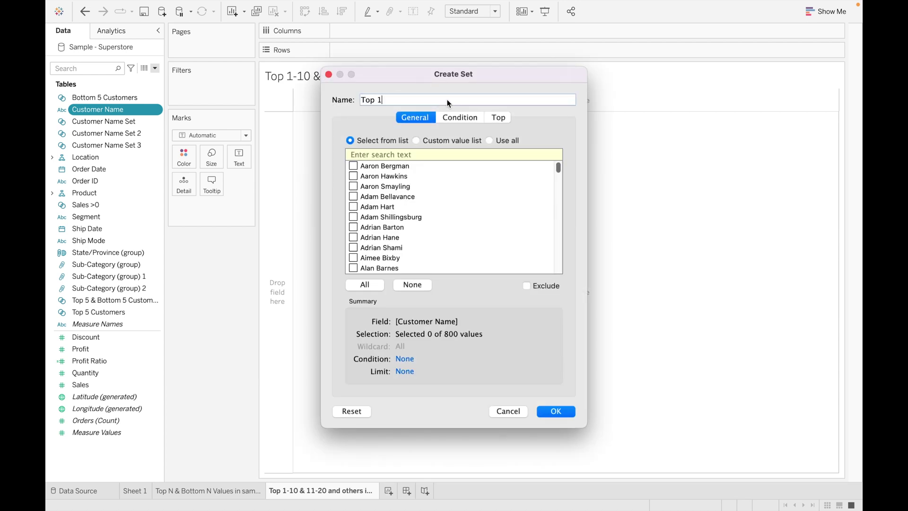
pyautogui.write('0 Customers')
# Step: Limit the "Top 10 Customers" set to the top 10 by Sum of Sales, and create the set
pyautogui.click(501, 117)
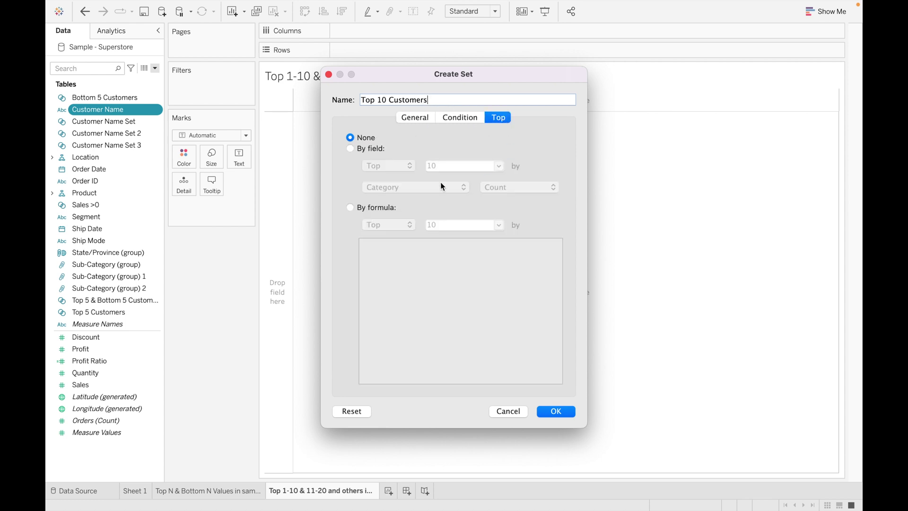
pyautogui.click(351, 148)
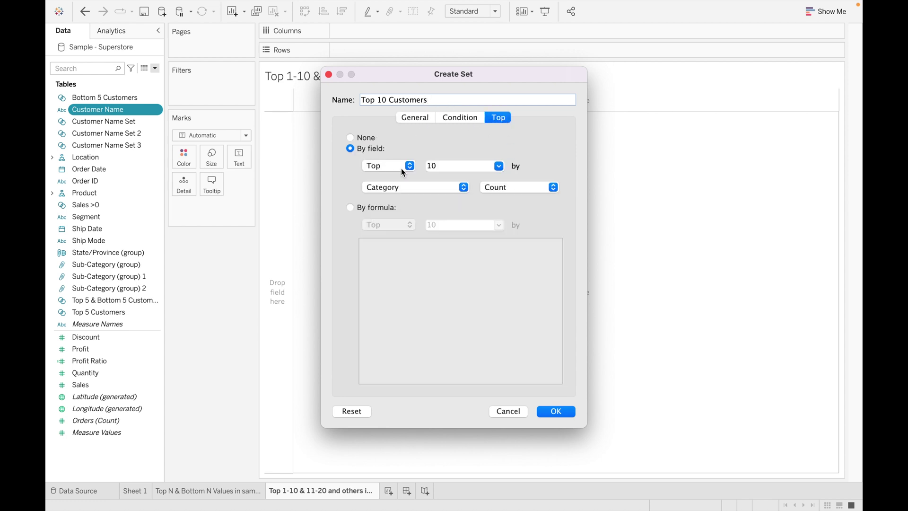
pyautogui.click(433, 191)
pyautogui.write('sales')
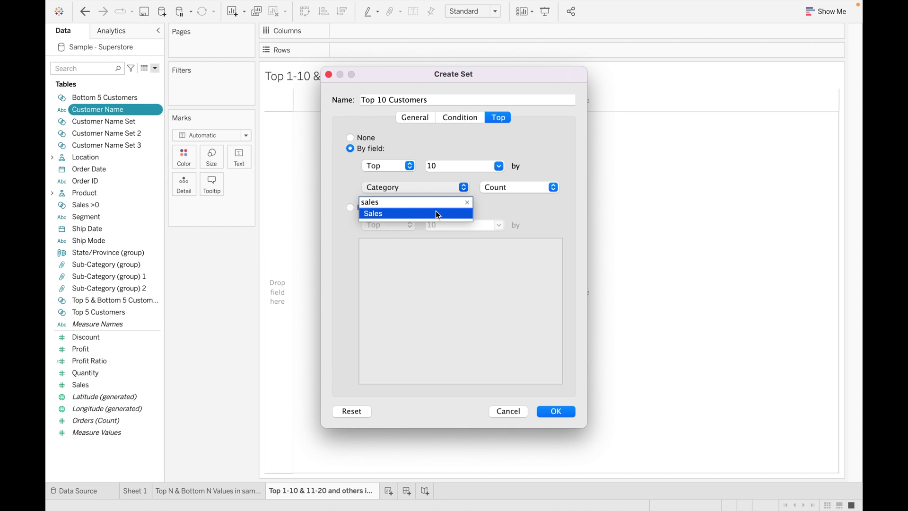
pyautogui.click(435, 213)
pyautogui.click(544, 411)
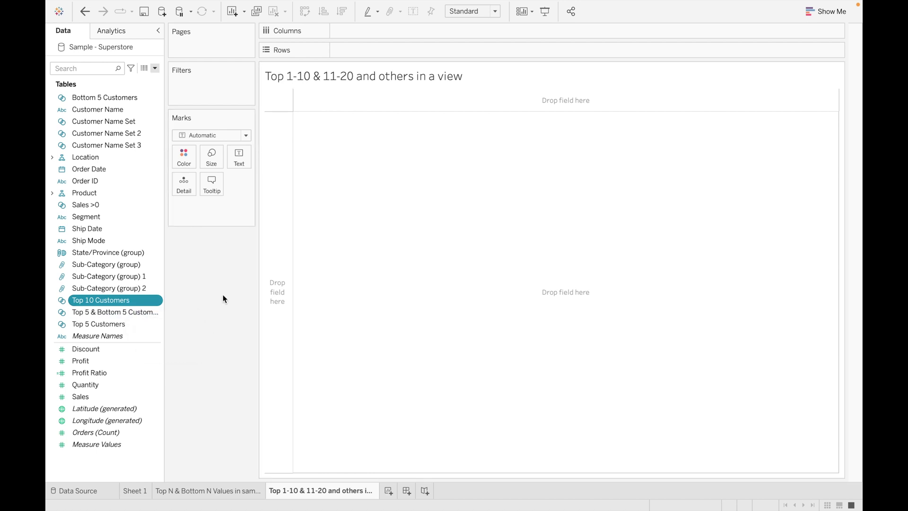
# Step: Start a new set based on Customer Name and name it "Top 20 Customer"
pyautogui.keyDown('ctrl'); pyautogui.click(137, 99); pyautogui.keyUp('ctrl')
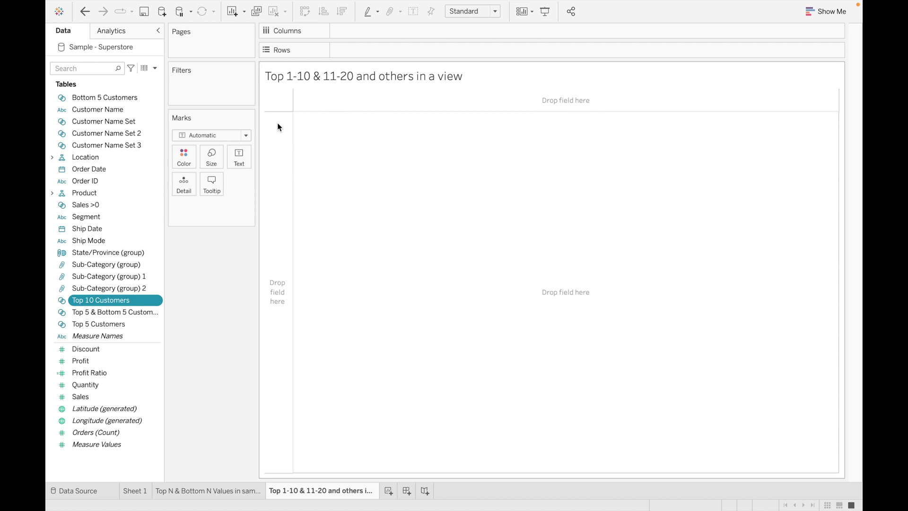
pyautogui.rightClick(157, 113)
pyautogui.moveTo(217, 180)
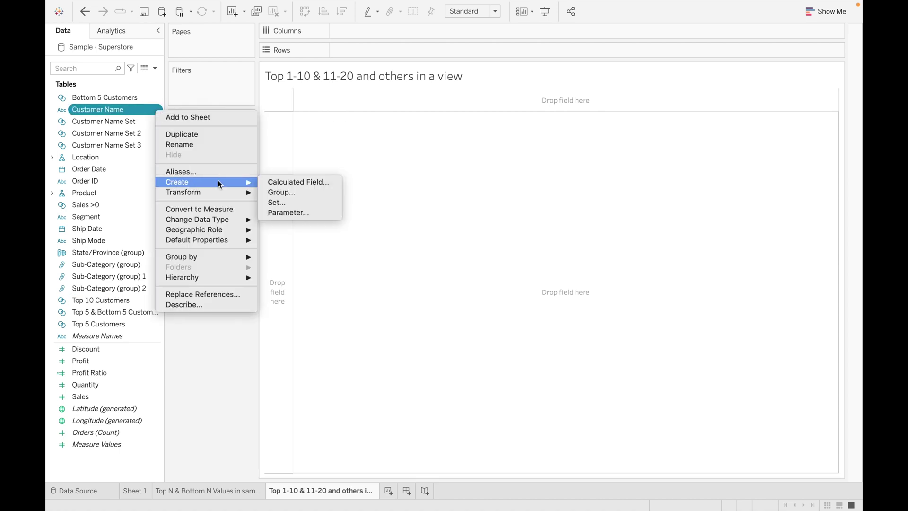
pyautogui.click(279, 202)
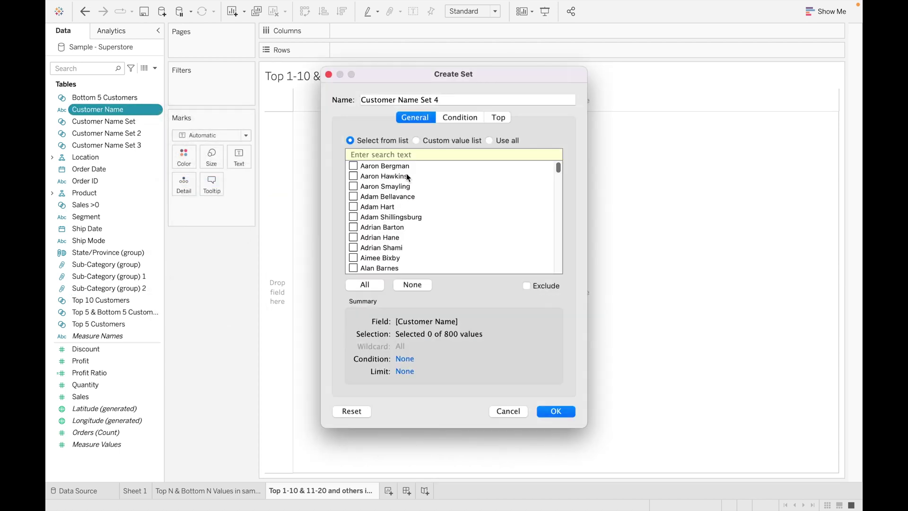
pyautogui.tripleClick(467, 96)
pyautogui.press('BackSpace')
pyautogui.write('Top ')
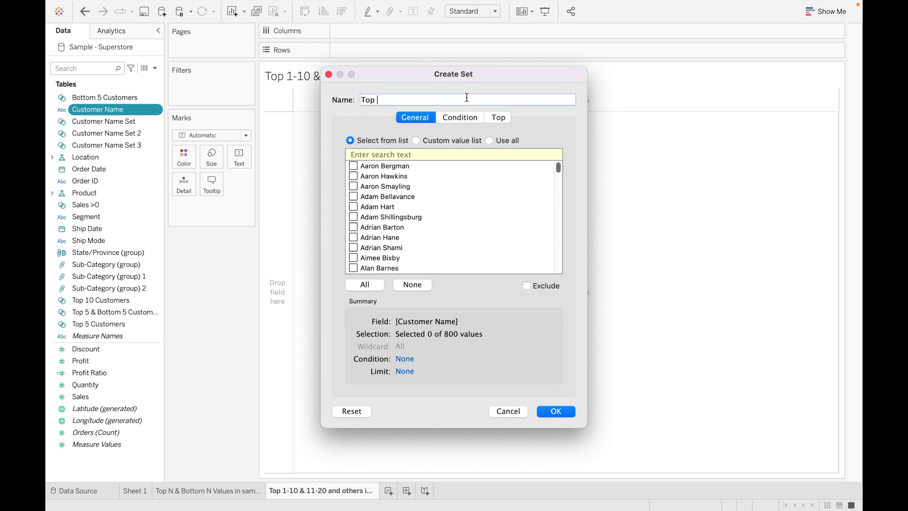
pyautogui.write('20 Customer')
# Step: Limit the "Top 20 Customer" set to the top 20 by Sum of Sales, and create the set
pyautogui.click(498, 119)
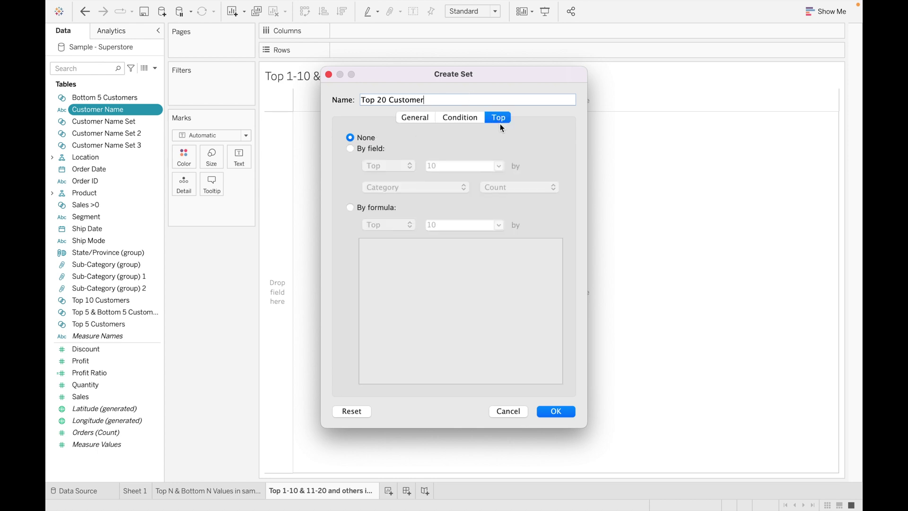
pyautogui.click(371, 150)
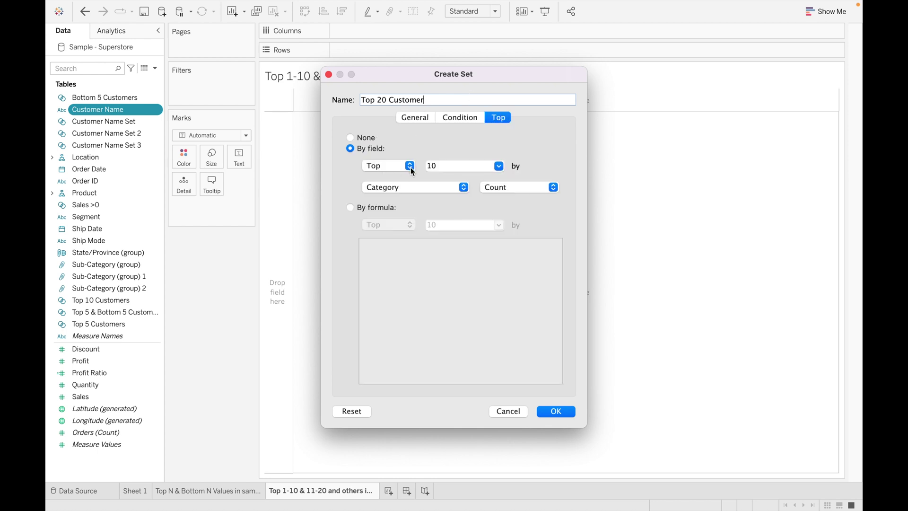
pyautogui.doubleClick(452, 166)
pyautogui.write('20')
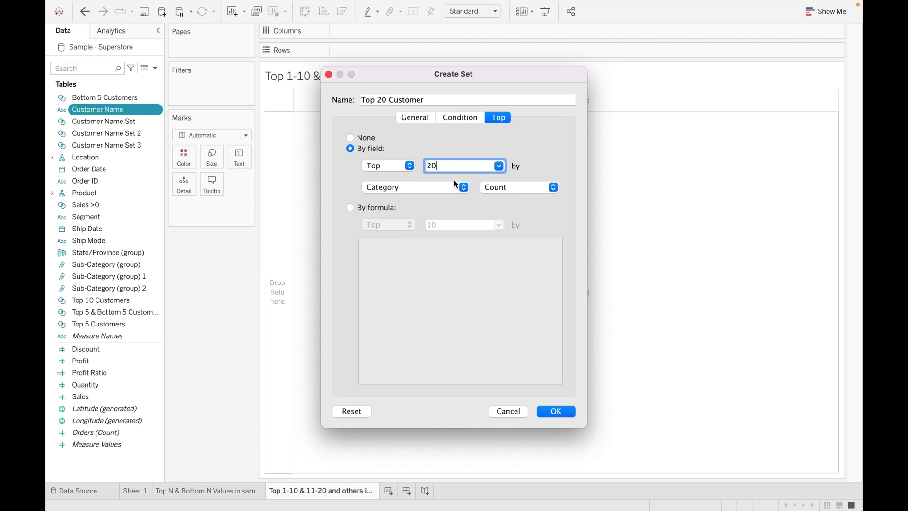
pyautogui.click(458, 191)
pyautogui.write('sales')
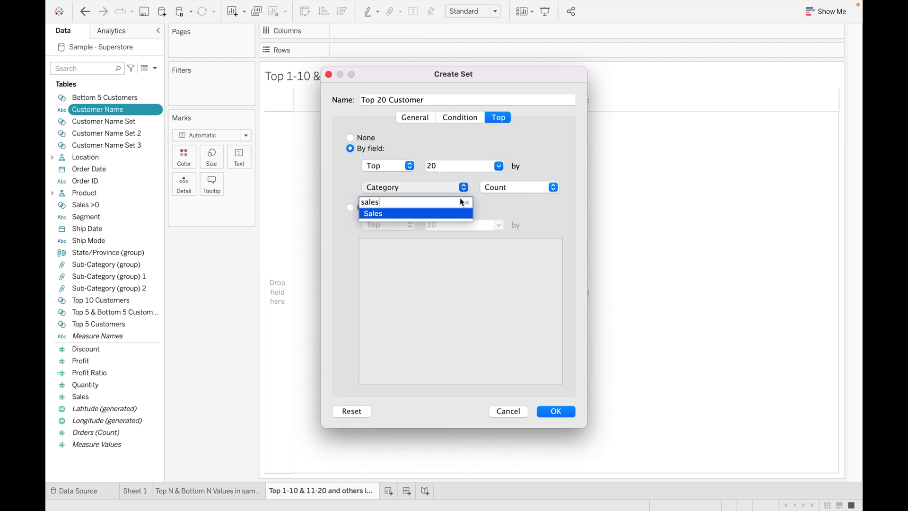
pyautogui.click(450, 214)
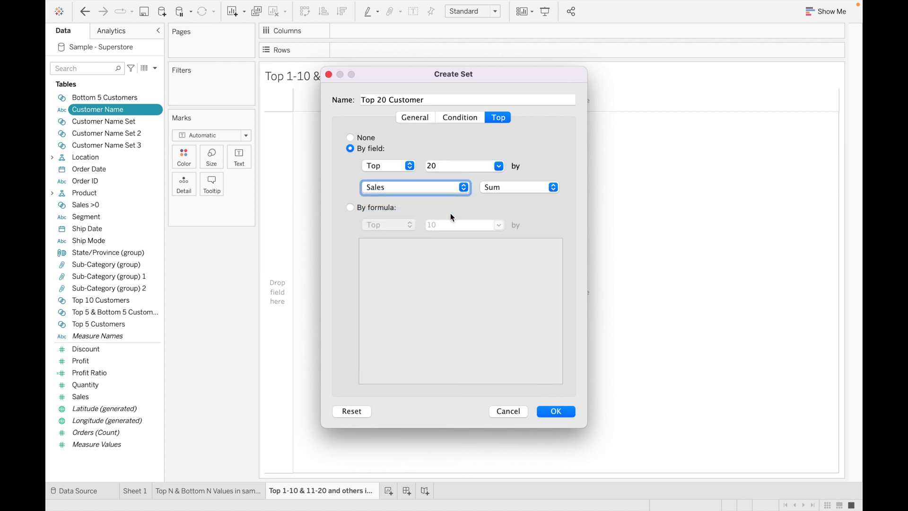
pyautogui.click(556, 410)
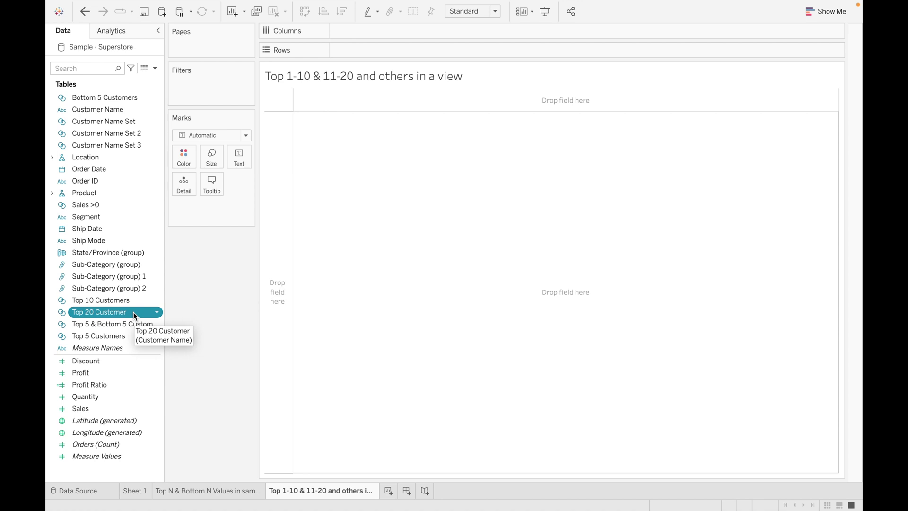
# Step: Start a combined set from Top 10 Customers and name it "Top 11-20 Customers"
pyautogui.click(156, 301)
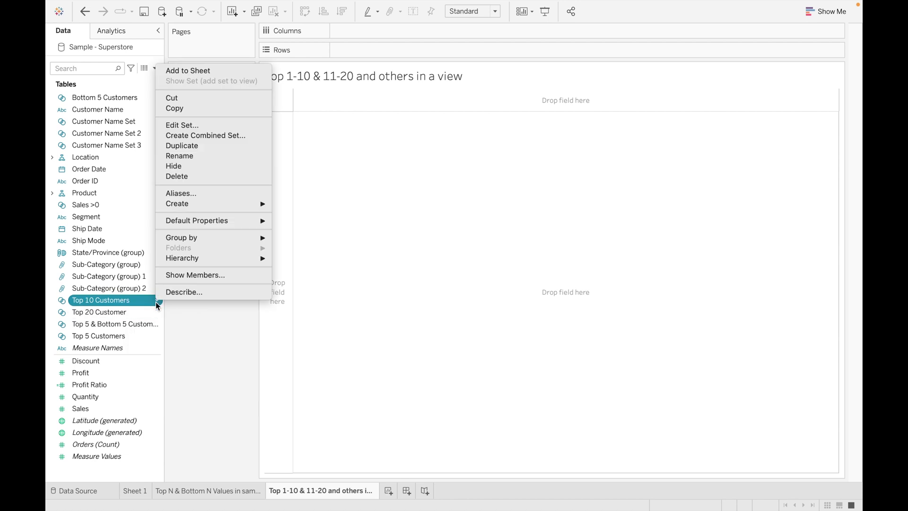
pyautogui.click(235, 136)
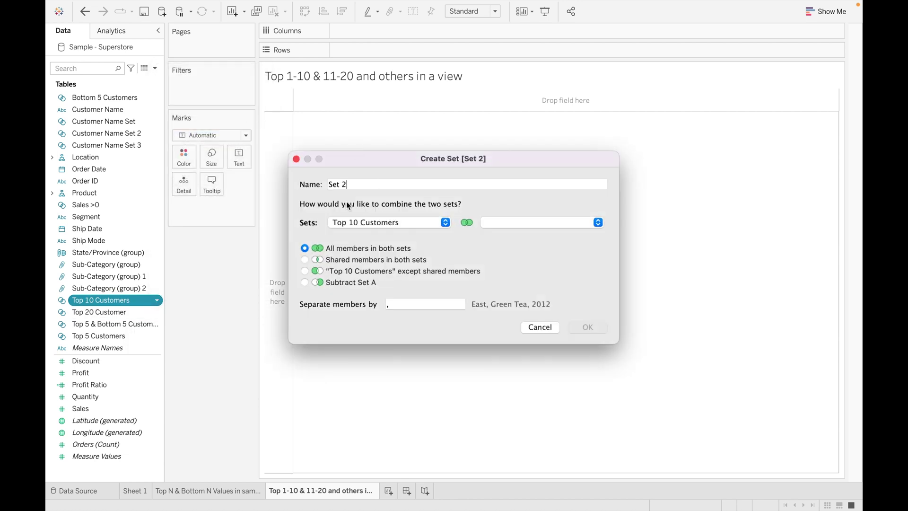
pyautogui.click(415, 180)
pyautogui.press('BackSpace')
pyautogui.press('BackSpace')
pyautogui.press('BackSpace')
pyautogui.press('BackSpace')
pyautogui.press('BackSpace')
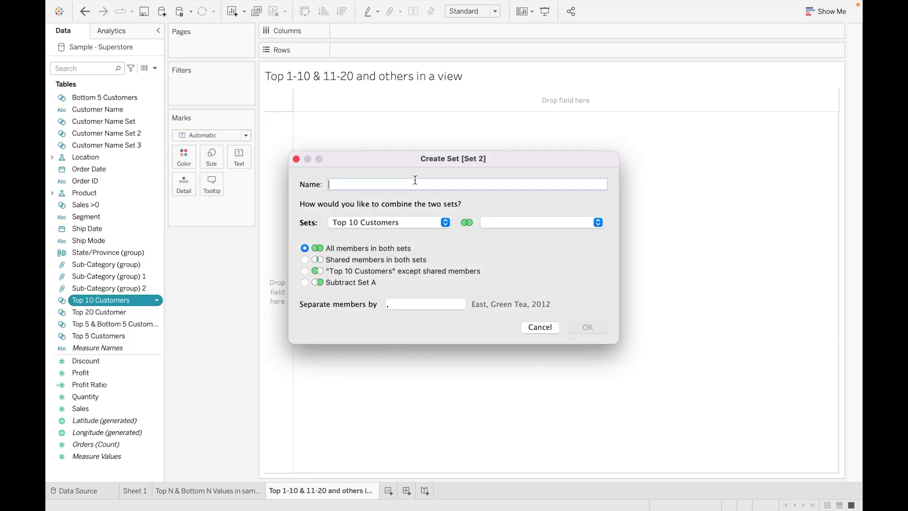
pyautogui.write('Top 11-20 Customers')
# Step: Combine Top 10 Customers with Top 20 Customer, keeping "Top 20 Customer" except shared members, and create the set
pyautogui.click(522, 226)
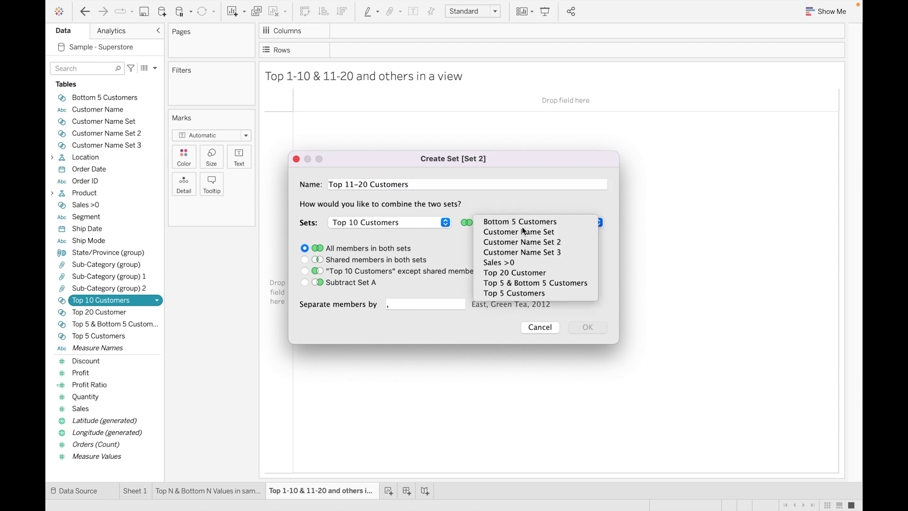
pyautogui.click(531, 271)
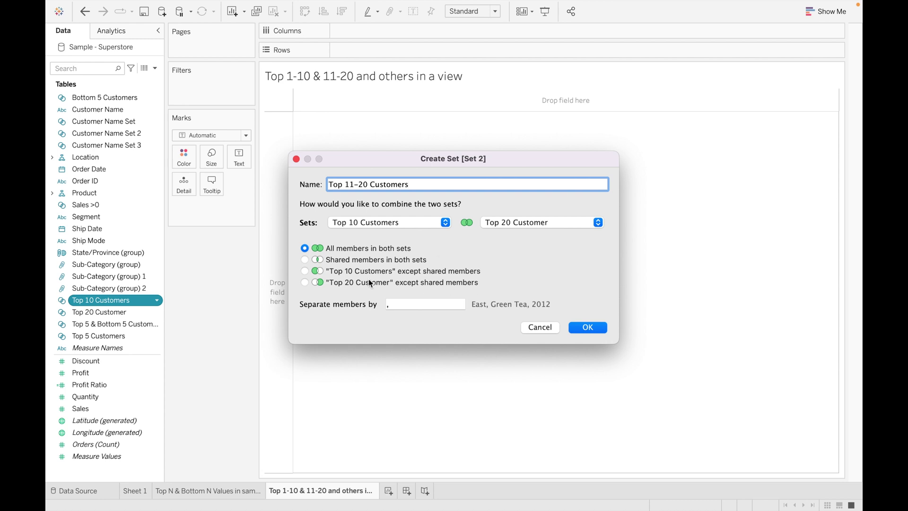
pyautogui.click(306, 281)
pyautogui.click(587, 327)
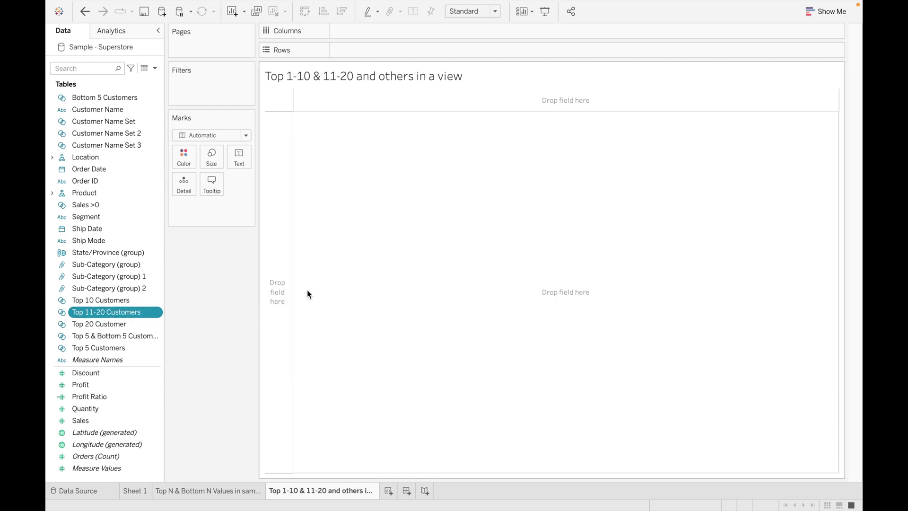
# Step: Start a new calculated field and name it "Usecase -2"
pyautogui.click(156, 68)
pyautogui.click(149, 79)
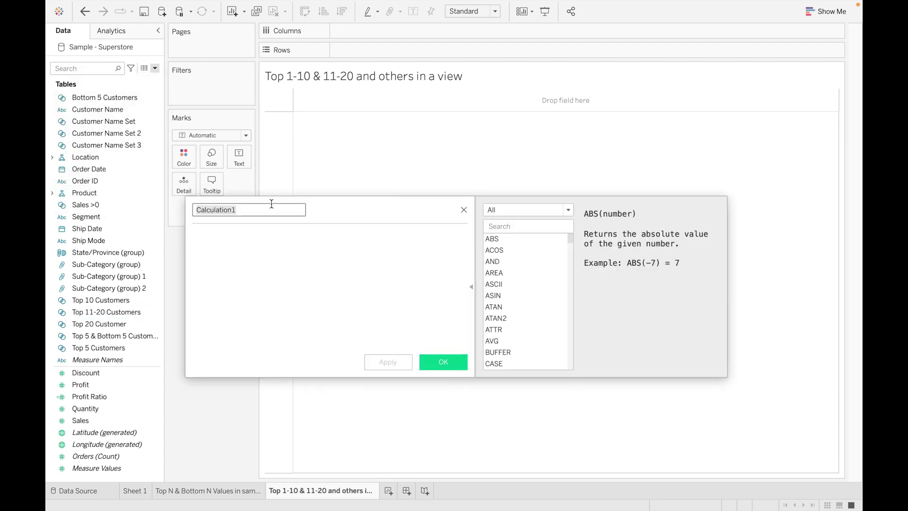
pyautogui.press('BackSpace')
pyautogui.write('U')
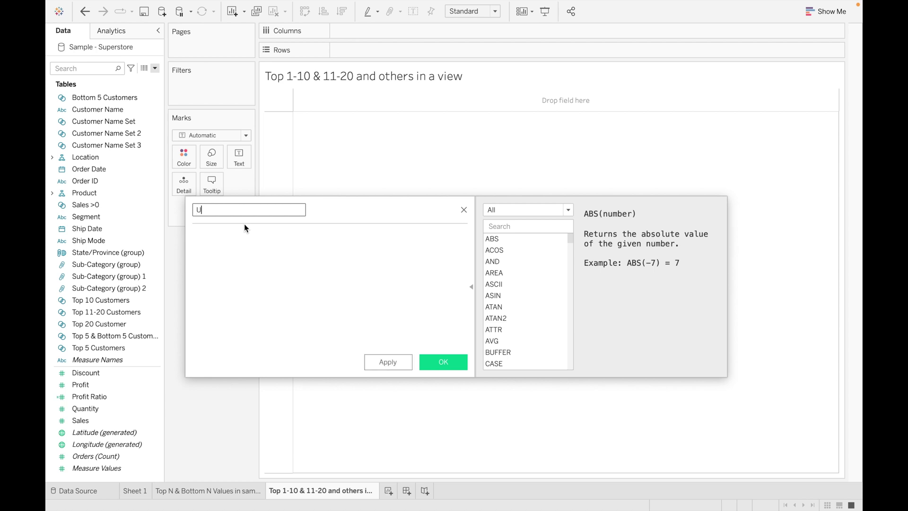
pyautogui.write('secase -2')
# Step: Write the formula's first condition as IF [Top 10 Customers] then "Top 10 Customers"
pyautogui.click(227, 232)
pyautogui.write('if')
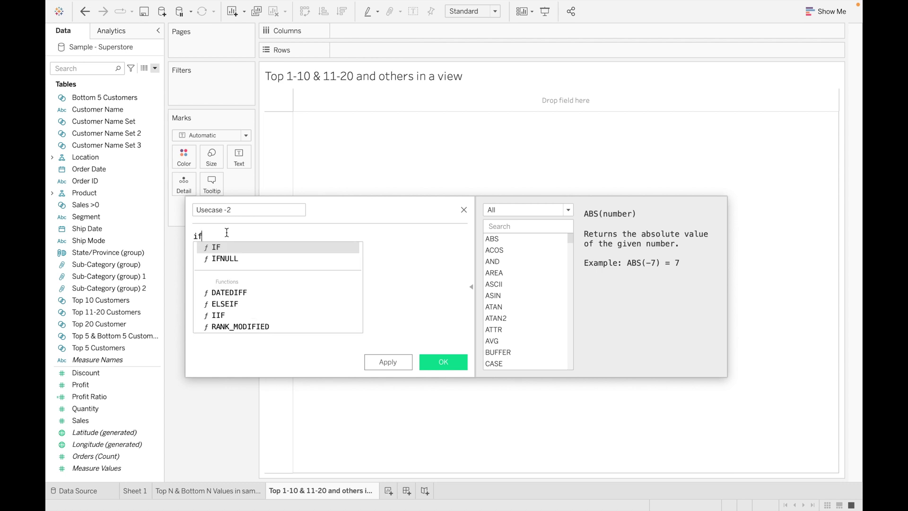
pyautogui.click(235, 249)
pyautogui.write('top')
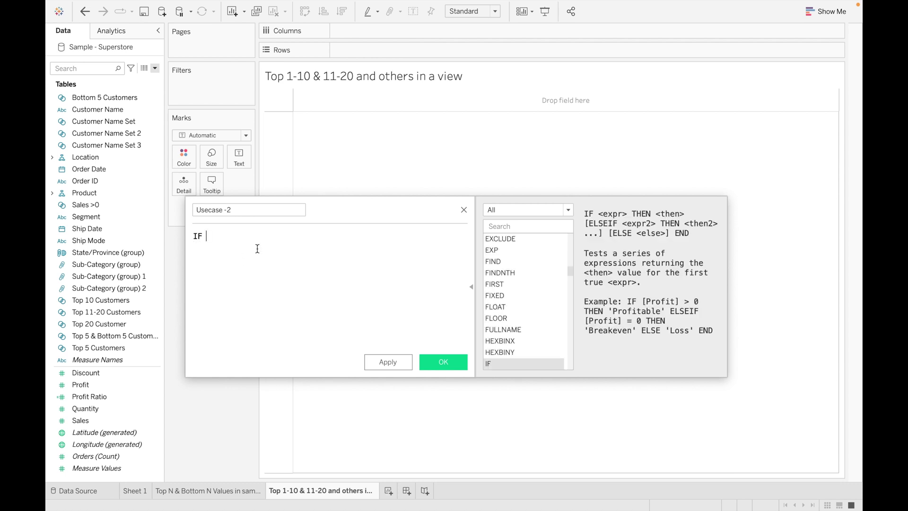
pyautogui.click(256, 248)
pyautogui.write('then ')
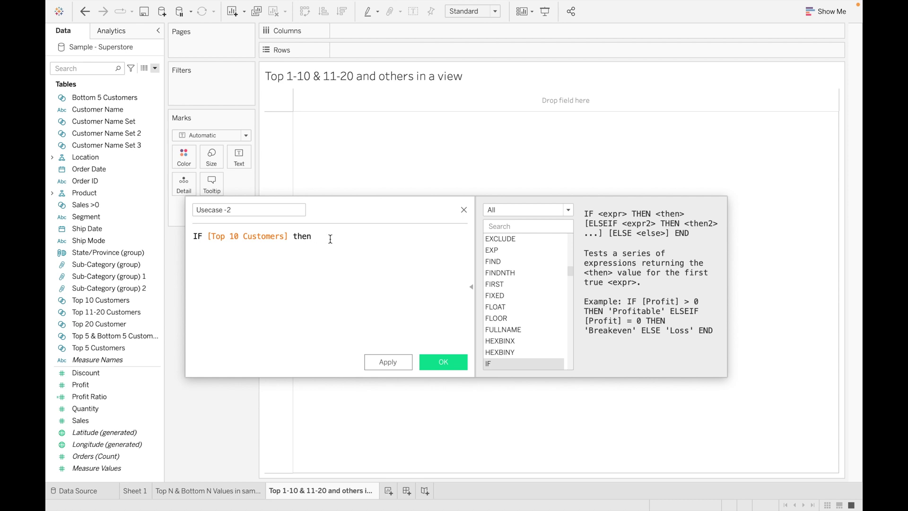
pyautogui.write('"Top 10 ')
pyautogui.write('Customer')
pyautogui.write('s" ')
# Step: Add a second condition to the formula: ELSEIF [Top 11-20 Customers] then "Top 11-20 Customers"
pyautogui.write('else')
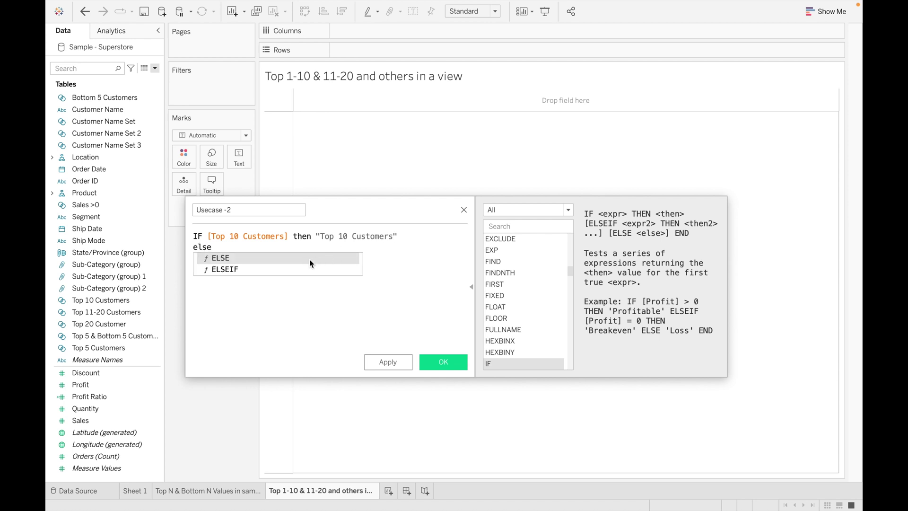
pyautogui.click(304, 271)
pyautogui.write('top')
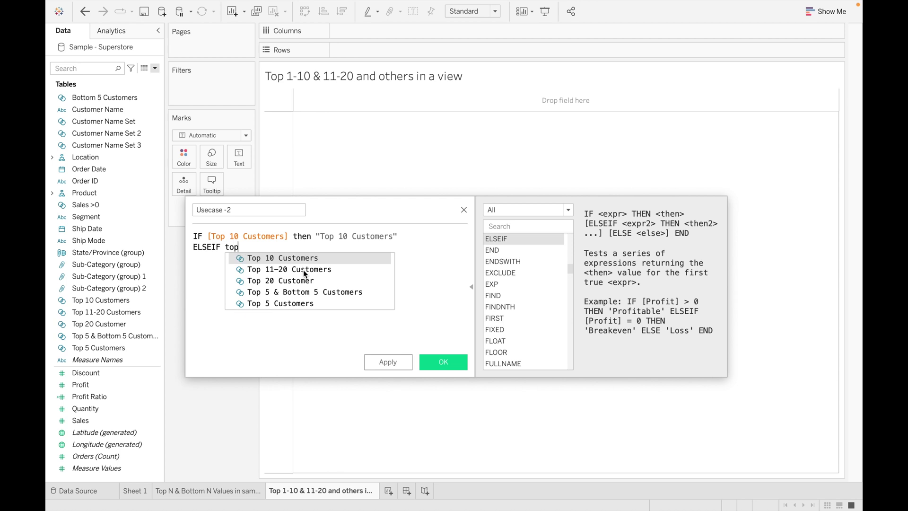
pyautogui.click(304, 270)
pyautogui.write('th')
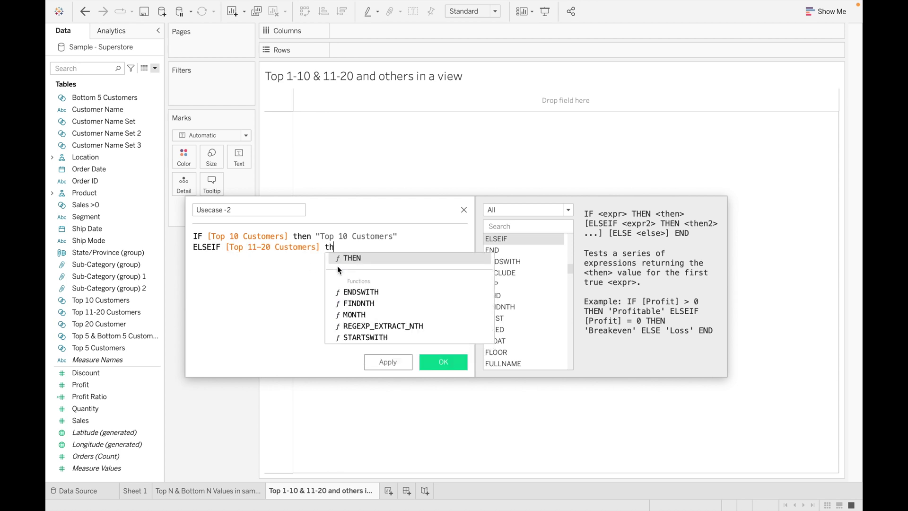
pyautogui.write('en "')
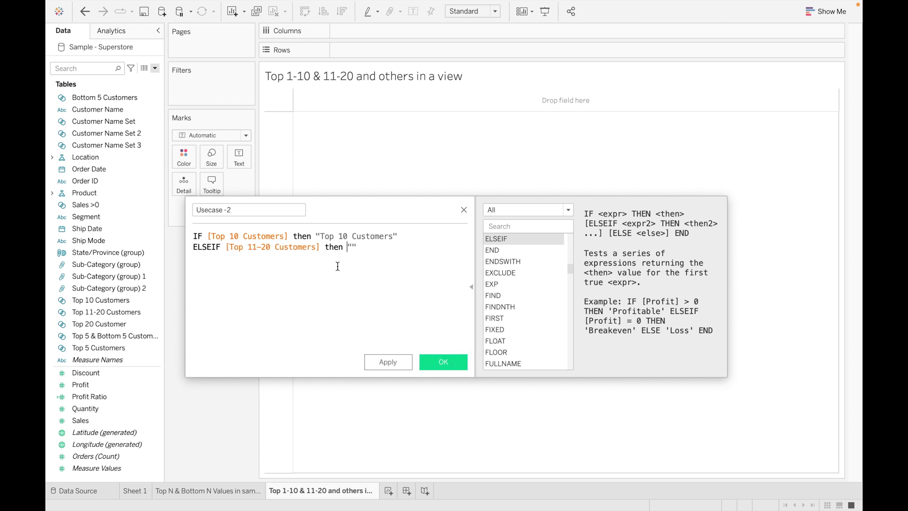
pyautogui.write('Top 11-20 Customers')
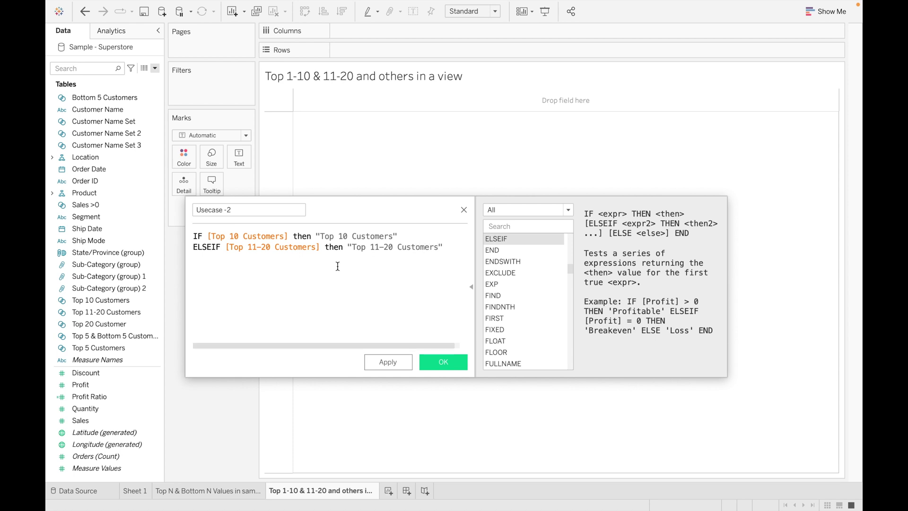
# Step: Finish the formula with else "Others" and END, and save the calculated field
pyautogui.press('Return')
pyautogui.write('else')
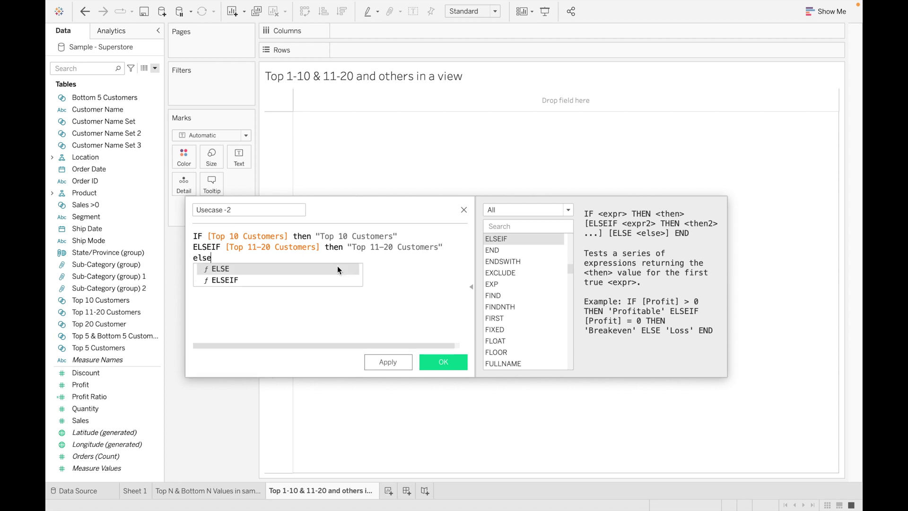
pyautogui.write(' ""')
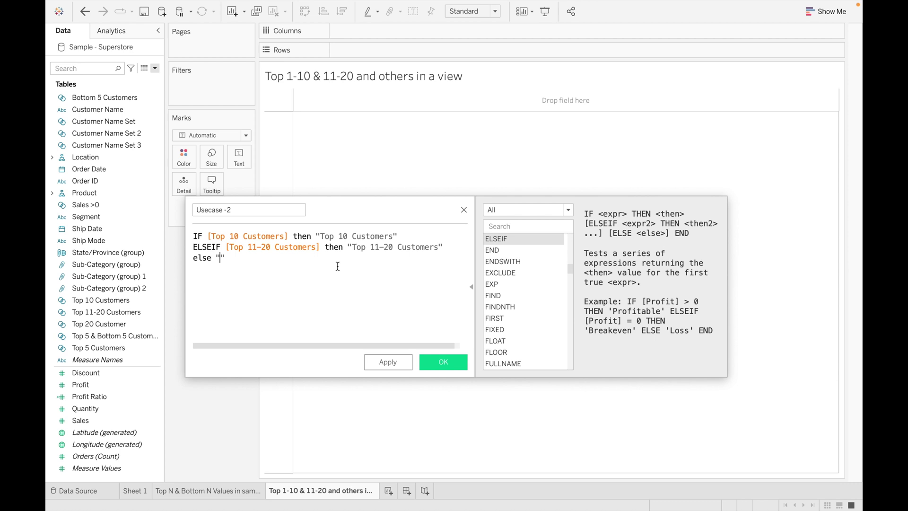
pyautogui.write('0thers')
pyautogui.press('Return')
pyautogui.write('end')
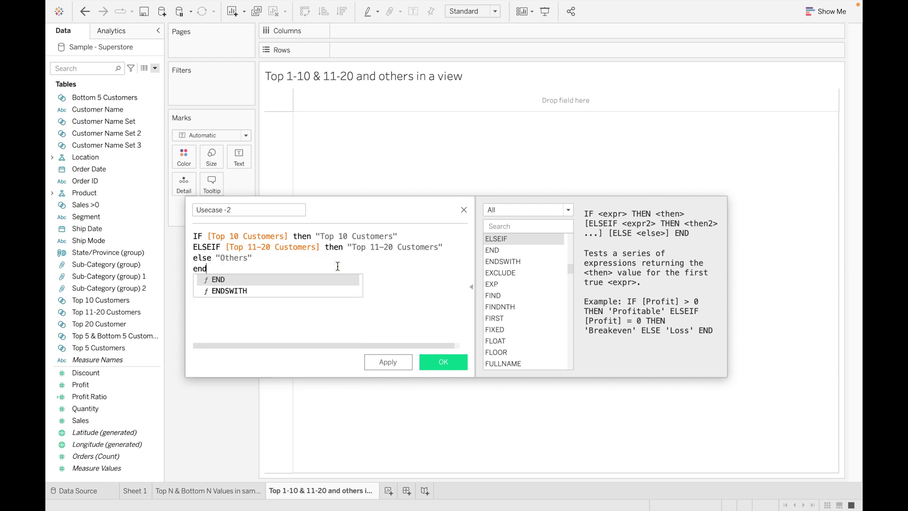
pyautogui.click(332, 279)
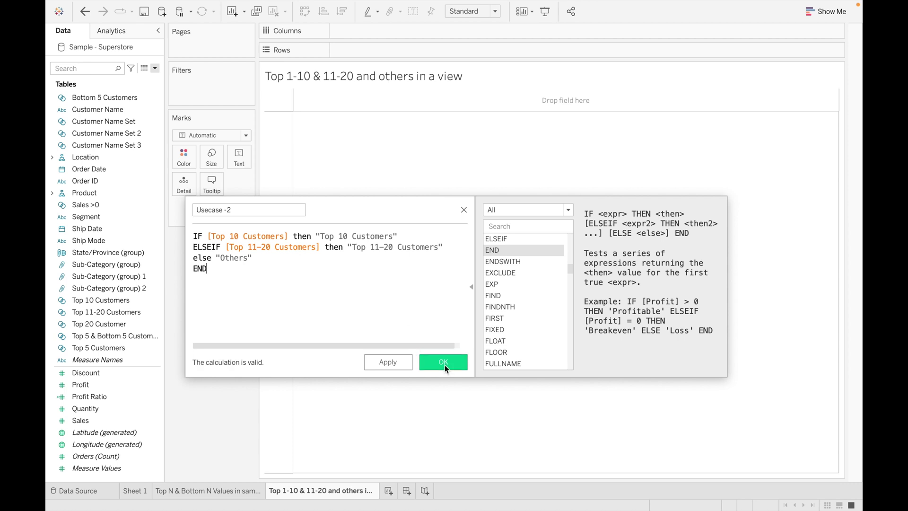
pyautogui.click(444, 363)
# Step: Break the view into rows by Usecase -2 and show the Sum of Sales for each group
pyautogui.click(121, 109)
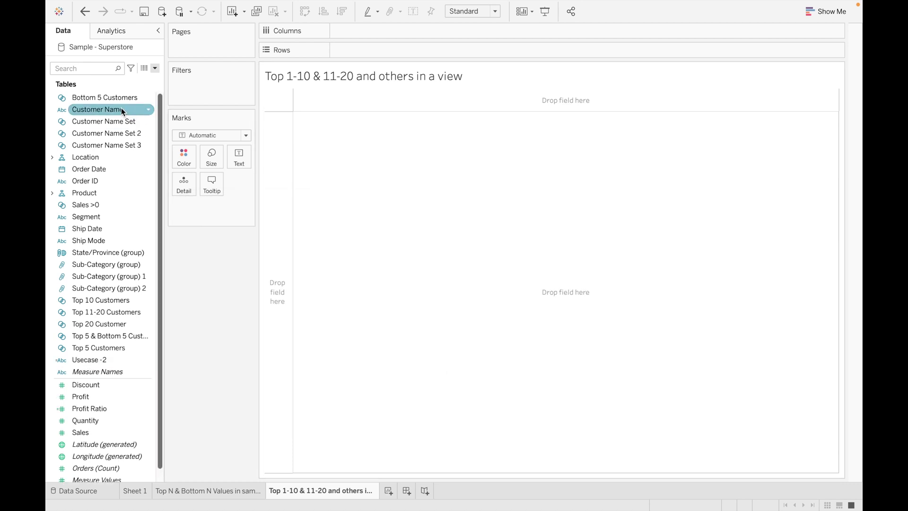
pyautogui.moveTo(116, 360); pyautogui.dragTo(431, 52)
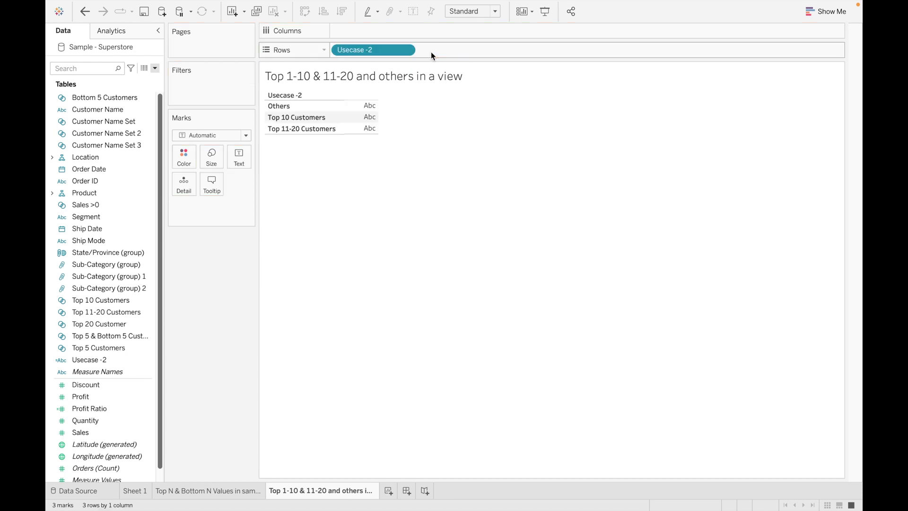
pyautogui.doubleClick(121, 432)
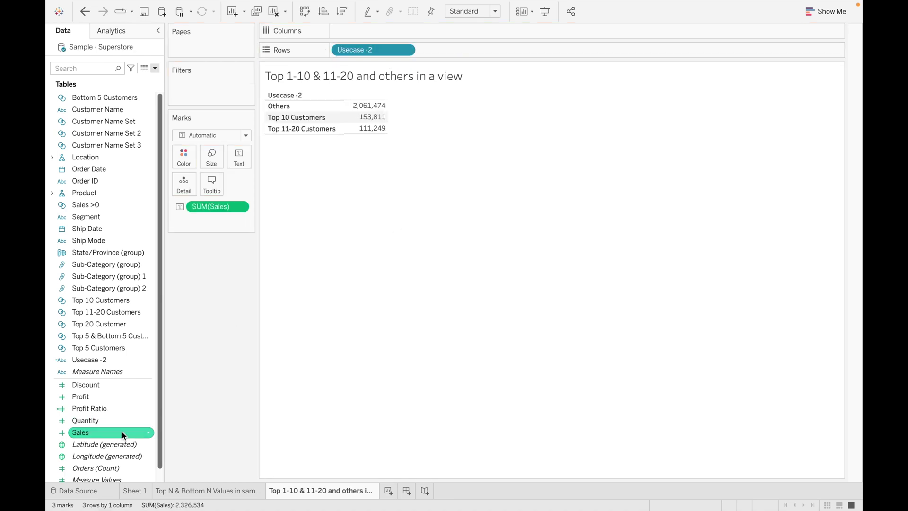
# Step: Turn the table into a pie chart coloured by Usecase -2 and label its slices with Usecase -2
pyautogui.click(823, 11)
pyautogui.click(830, 70)
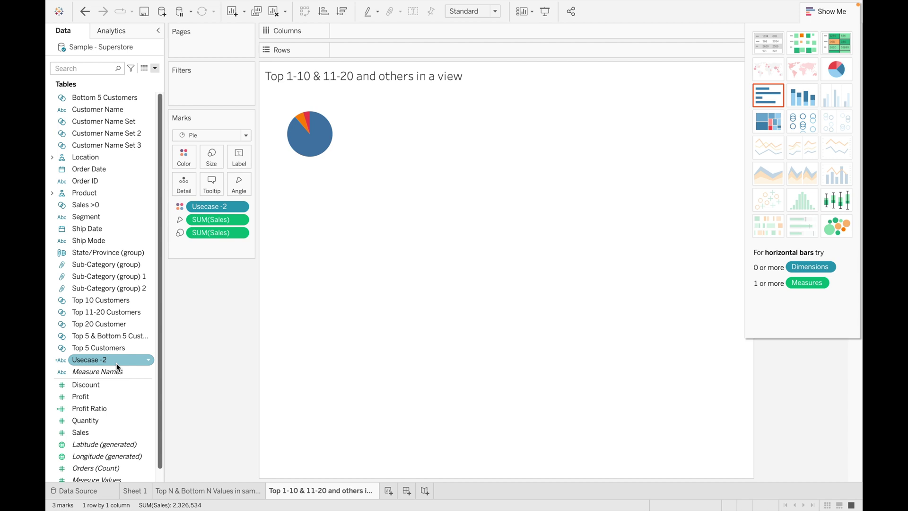
pyautogui.moveTo(117, 367); pyautogui.dragTo(185, 161)
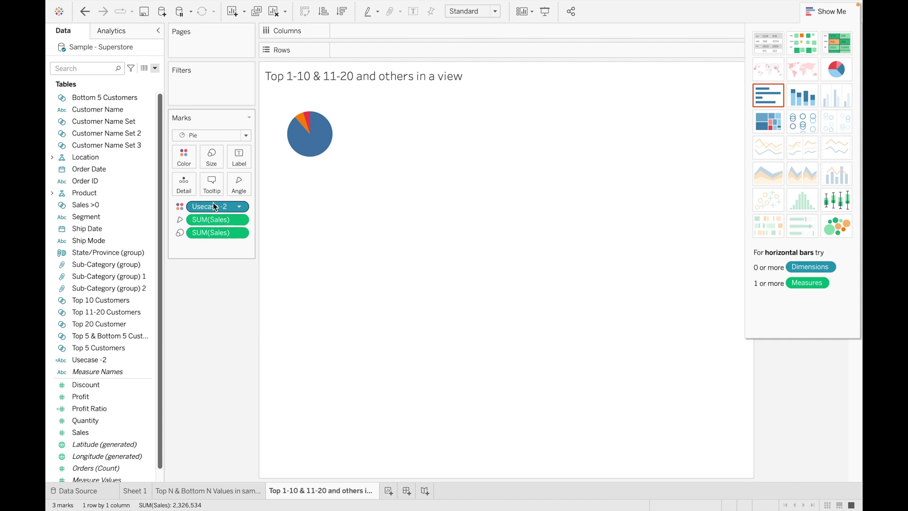
pyautogui.moveTo(95, 364); pyautogui.dragTo(240, 161)
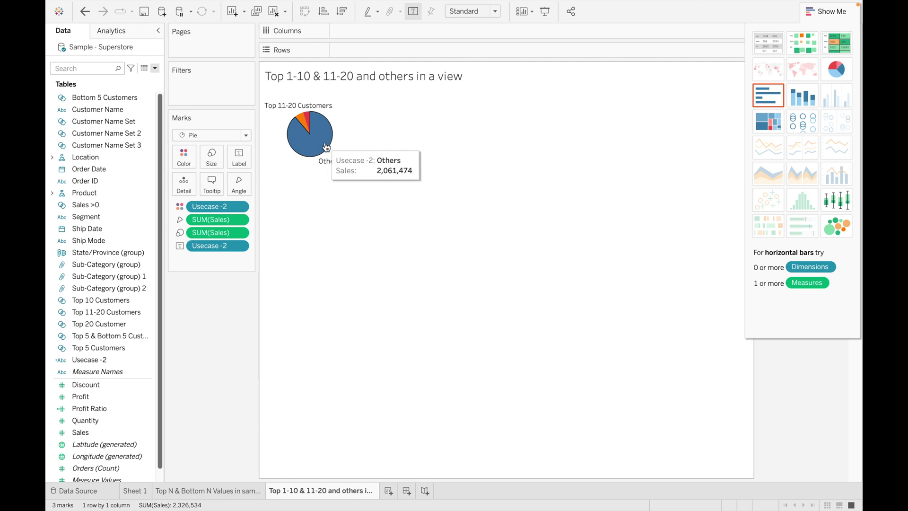
# Step: Fit the pie chart to Entire View and hide the chart type suggestions
pyautogui.click(496, 12)
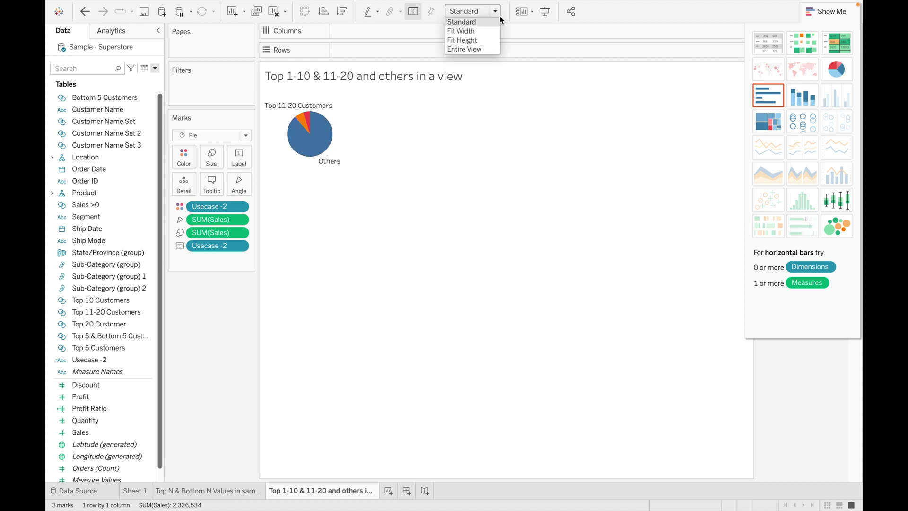
pyautogui.click(483, 48)
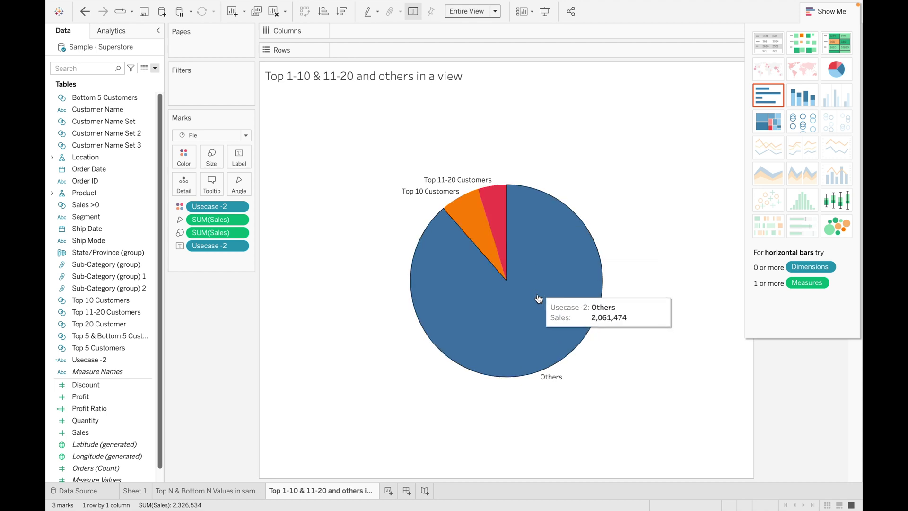
pyautogui.click(835, 13)
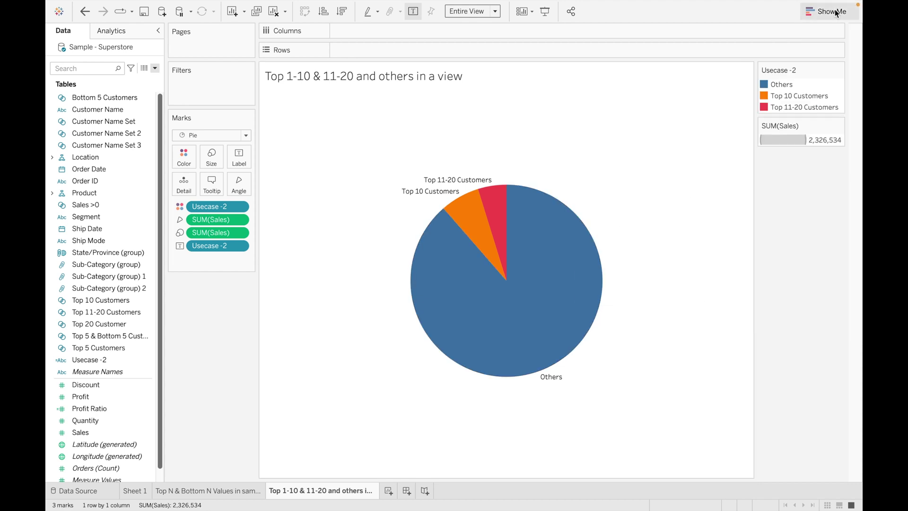